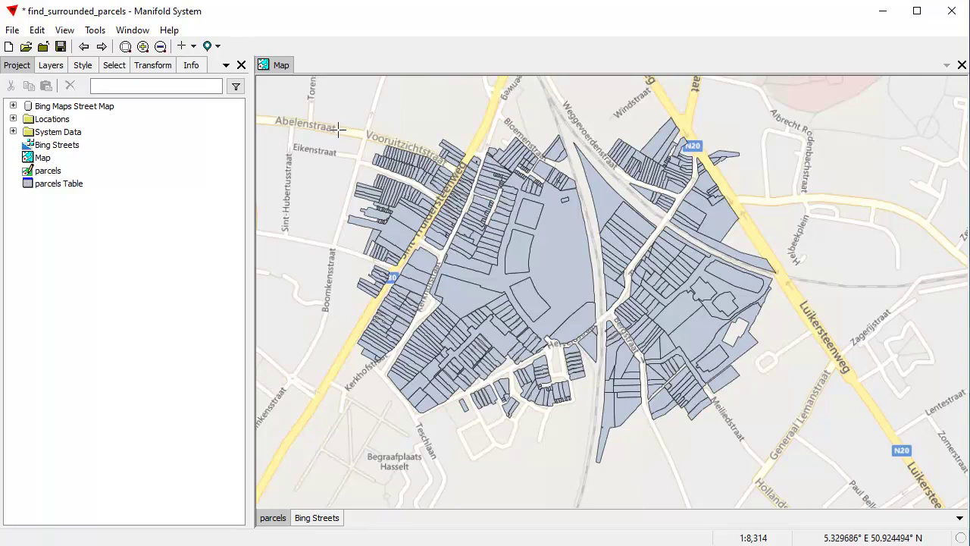
Zoom the map in on the parcels cluster with a zoom box.
{"action": "left_click_drag", "start_coordinate": [344, 112], "coordinate": [801, 471]}
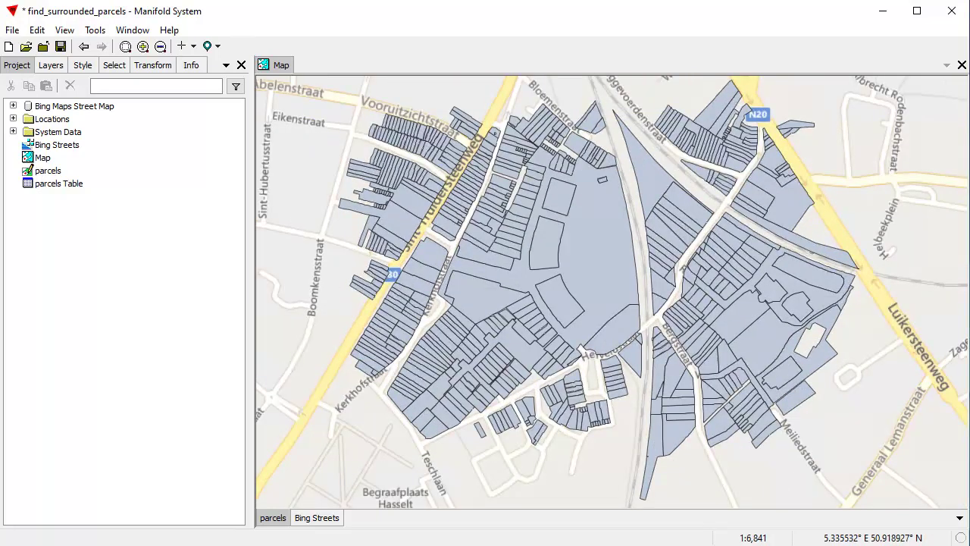
Hide the Bing Streets base map, select the parcel inside the large central parcel, and zoom in on it.
{"action": "left_click", "coordinate": [309, 520], "text": "shift"}
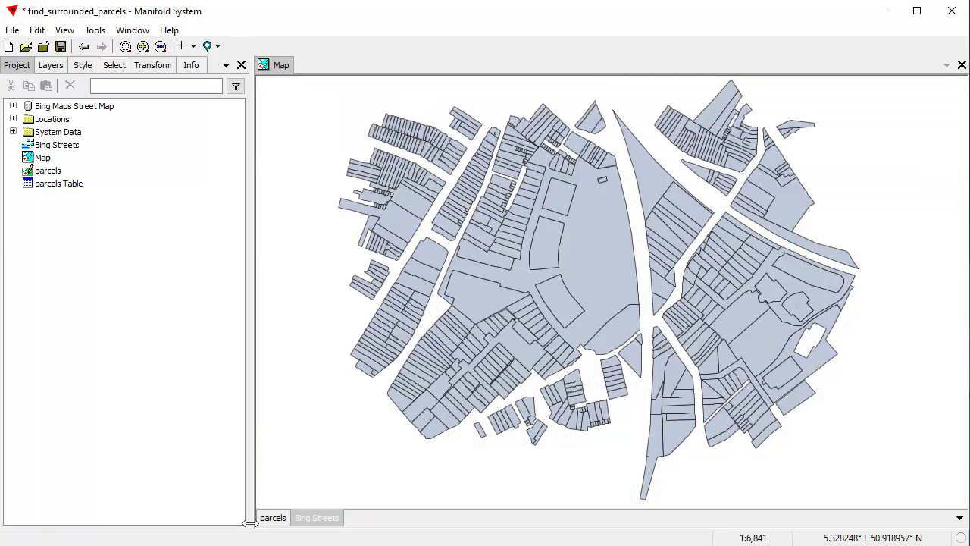
{"action": "left_click", "coordinate": [543, 243]}
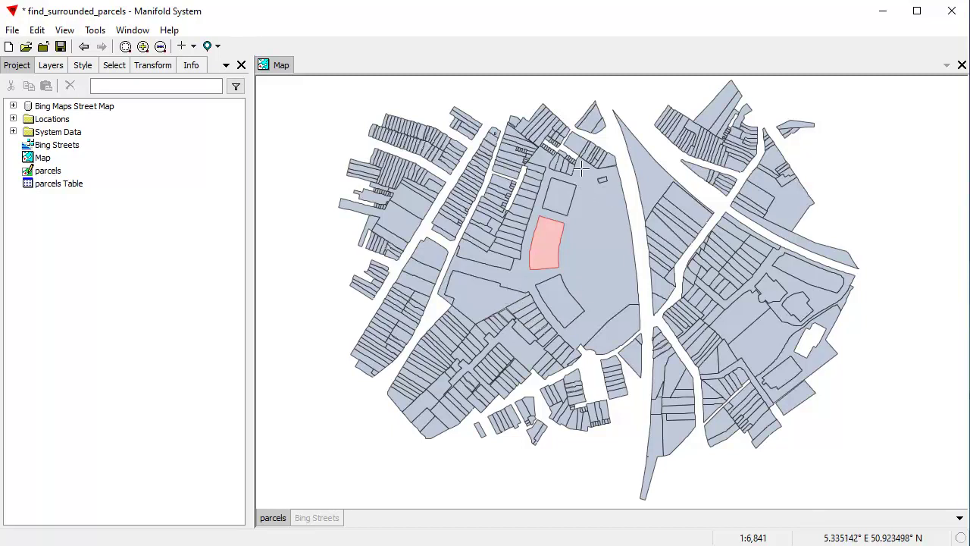
{"action": "left_click_drag", "start_coordinate": [582, 165], "coordinate": [620, 197]}
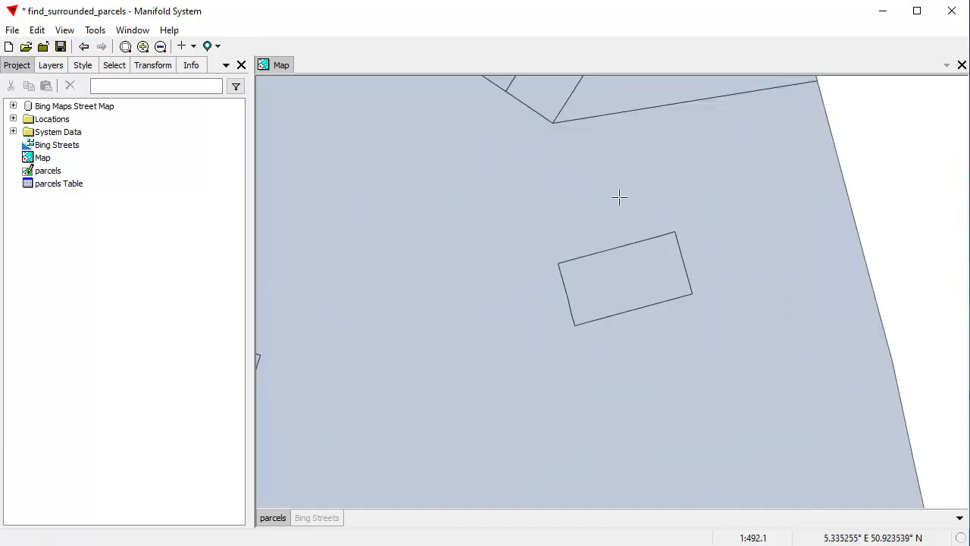
Add the small rectangular parcel to the selection, return to the full view, and clear the selection.
{"action": "left_click", "coordinate": [632, 291], "text": "ctrl"}
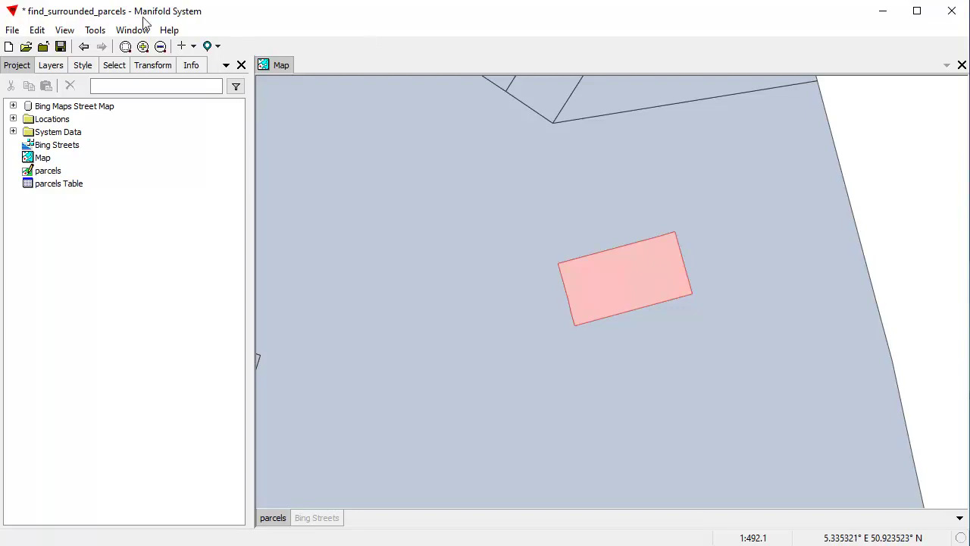
{"action": "left_click", "coordinate": [83, 47]}
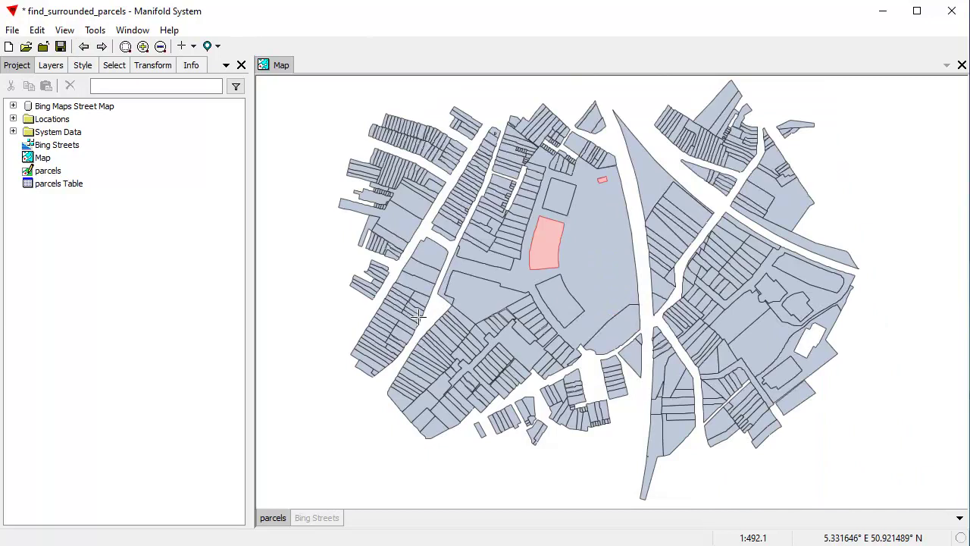
{"action": "left_click", "coordinate": [449, 337], "text": "ctrl"}
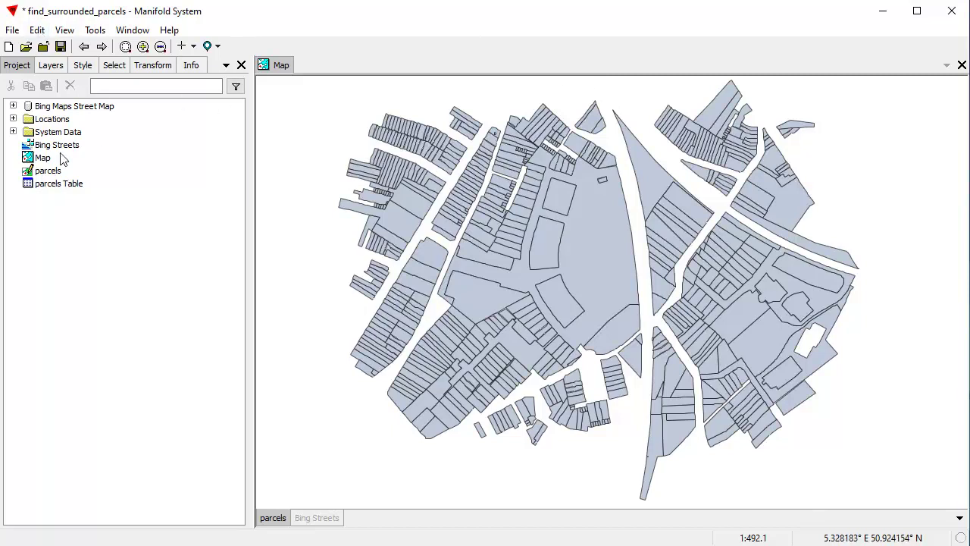
Open the parcels Table, return to the parcels map, and bring up the Edit menu.
{"action": "double_click", "coordinate": [58, 190]}
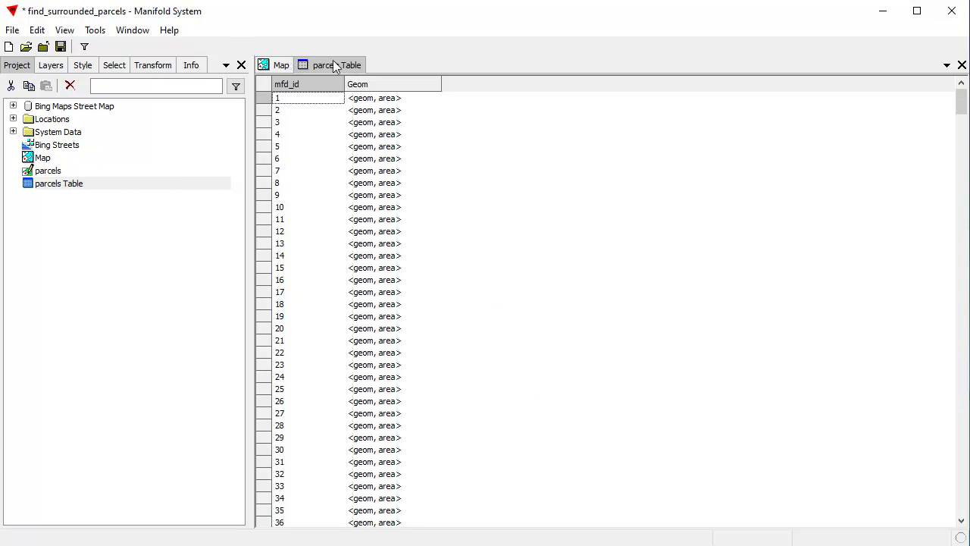
{"action": "left_click", "coordinate": [280, 65]}
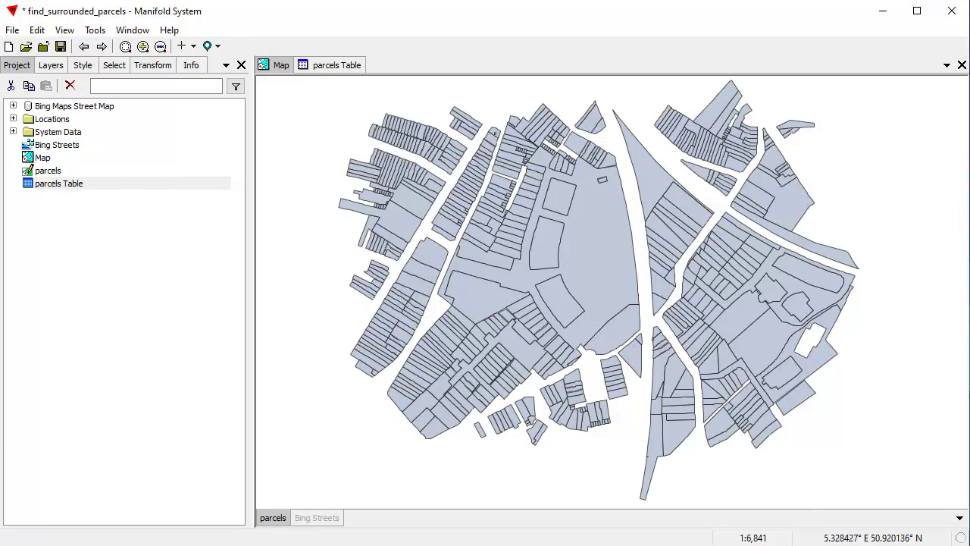
{"action": "left_click", "coordinate": [36, 30]}
Join parcels to the parcels they touch on Geom, counting mfd_id into a new TouchesCount field.
{"action": "left_click", "coordinate": [89, 198]}
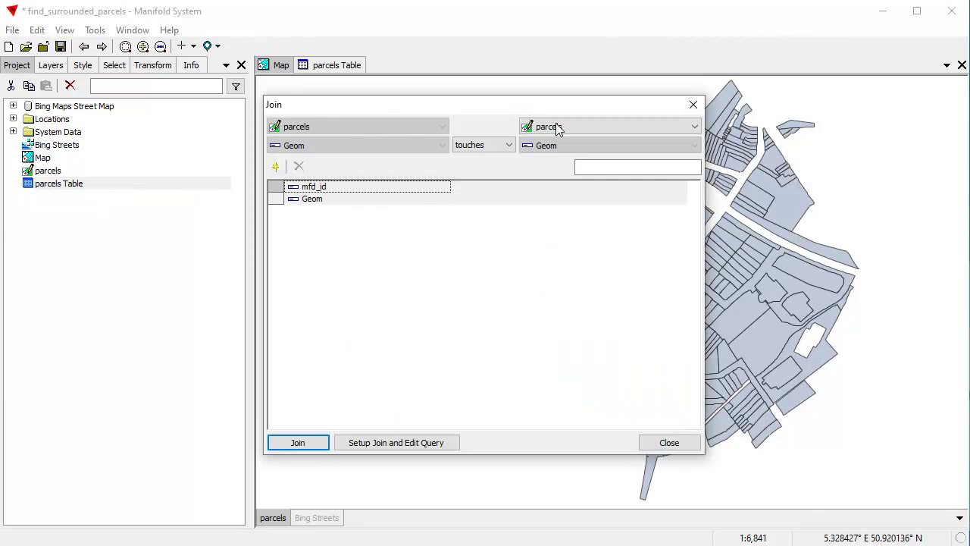
{"action": "left_click", "coordinate": [275, 168]}
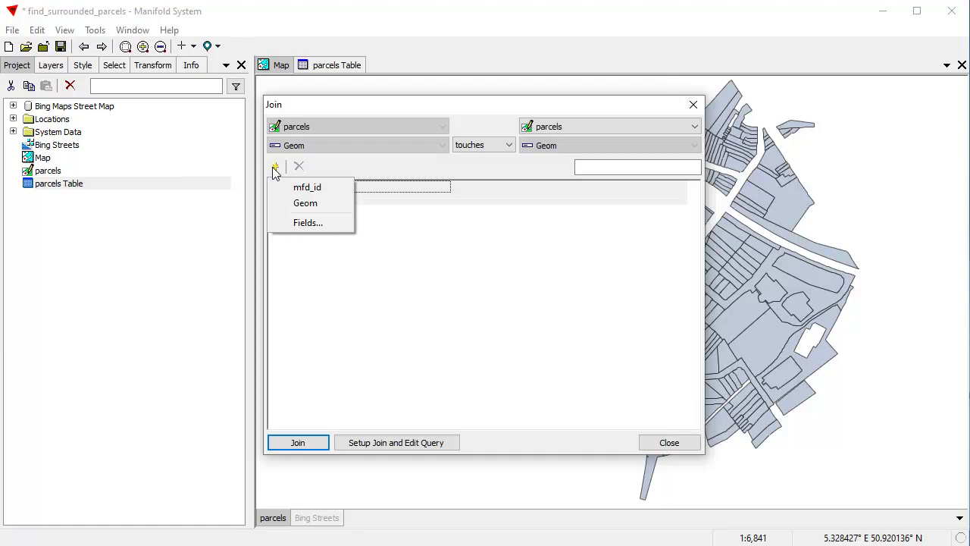
{"action": "left_click", "coordinate": [302, 189]}
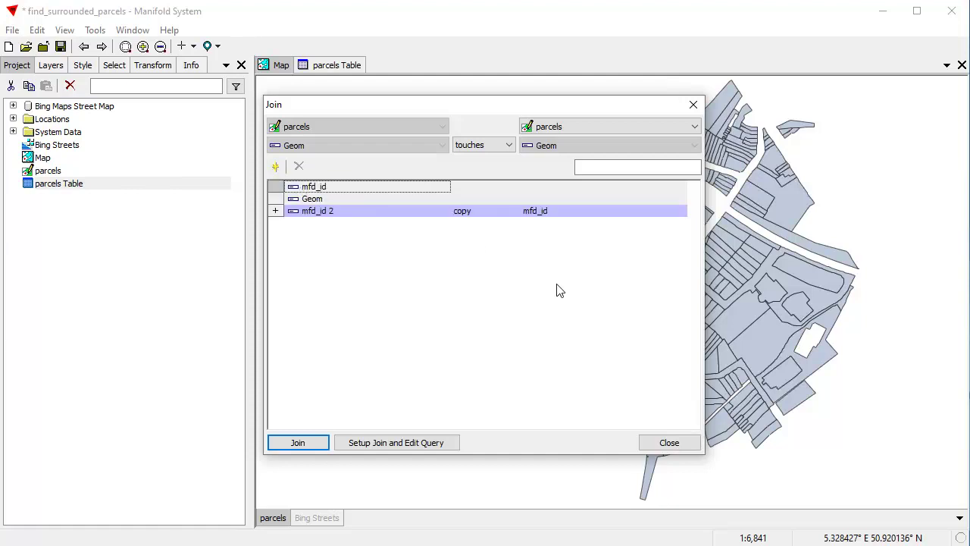
{"action": "left_click", "coordinate": [469, 212]}
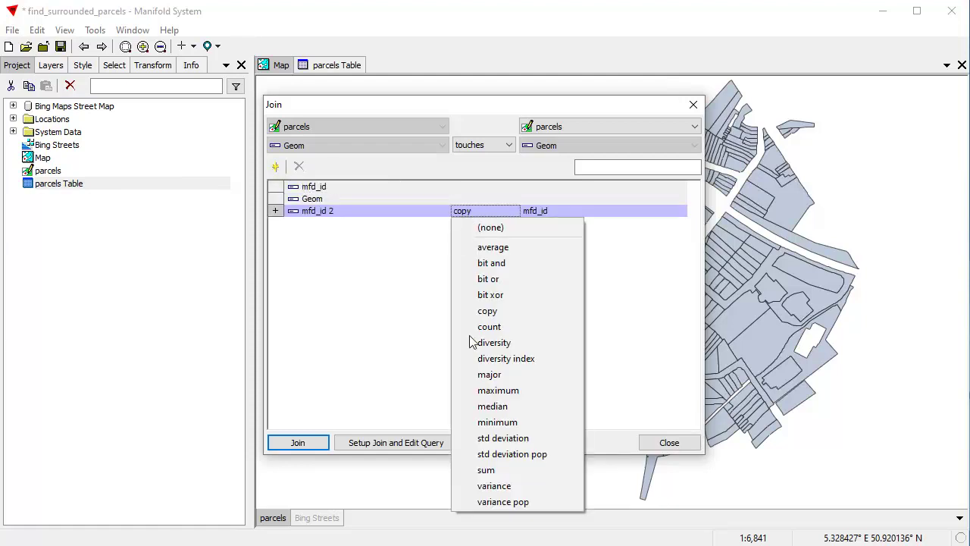
{"action": "left_click", "coordinate": [502, 326]}
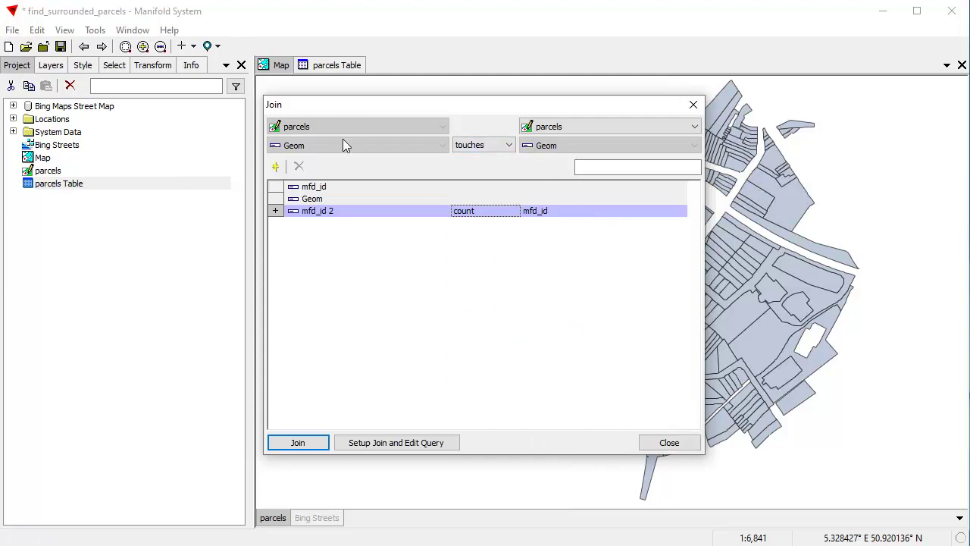
{"action": "left_click", "coordinate": [332, 214]}
{"action": "left_click", "coordinate": [332, 216]}
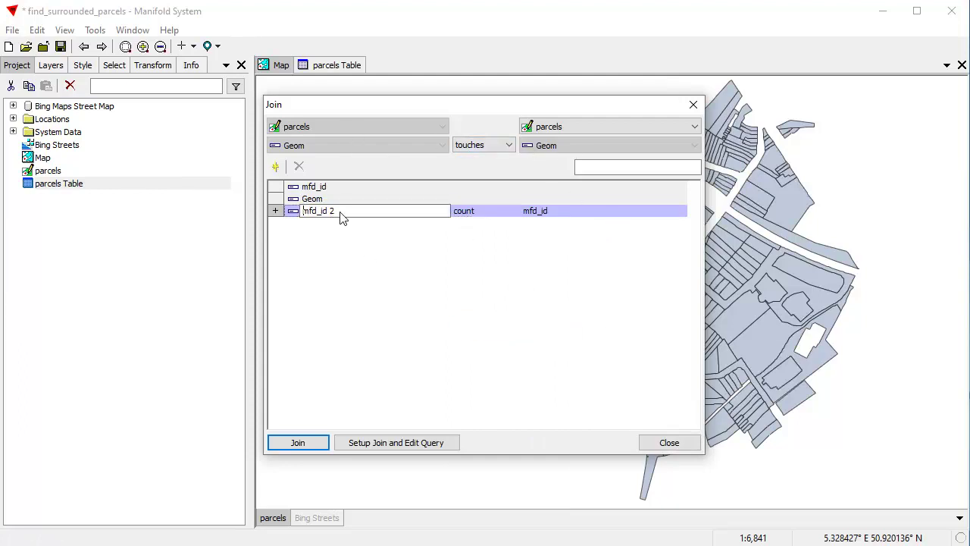
{"action": "type", "text": "Touches Count"}
{"action": "left_click", "coordinate": [418, 298]}
{"action": "left_click", "coordinate": [303, 444]}
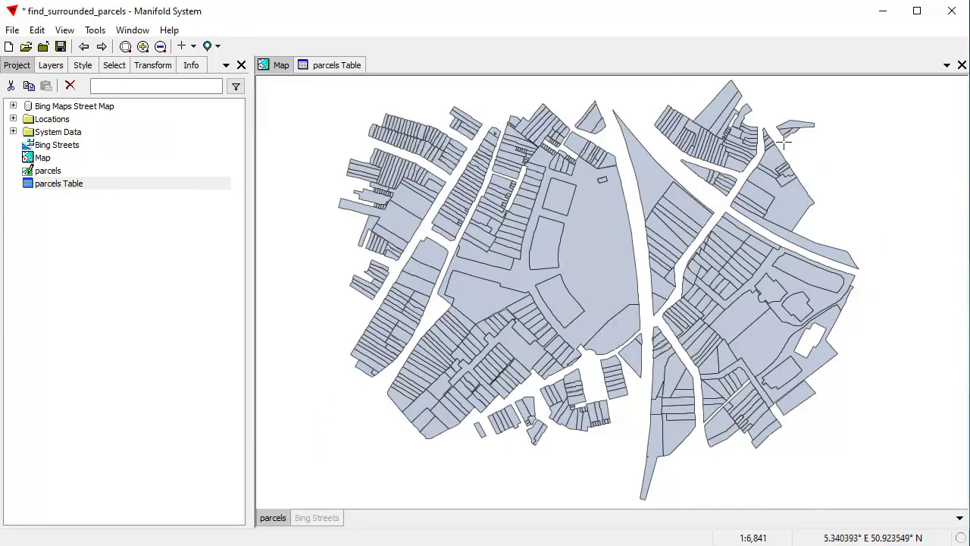
Select parcel 562 (TouchesCount 2) in the parcels Table and view it highlighted on the map.
{"action": "left_click", "coordinate": [337, 67]}
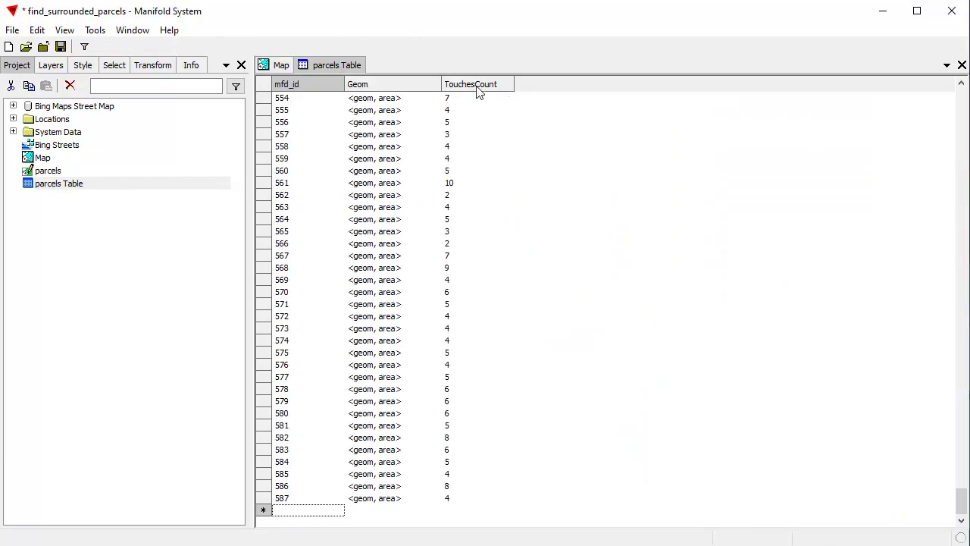
{"action": "left_click", "coordinate": [448, 197]}
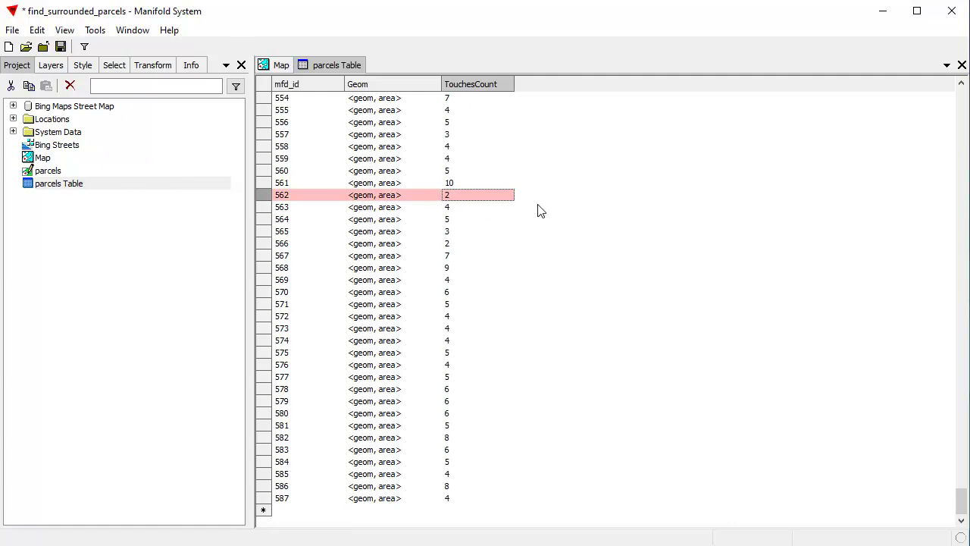
{"action": "left_click", "coordinate": [274, 66]}
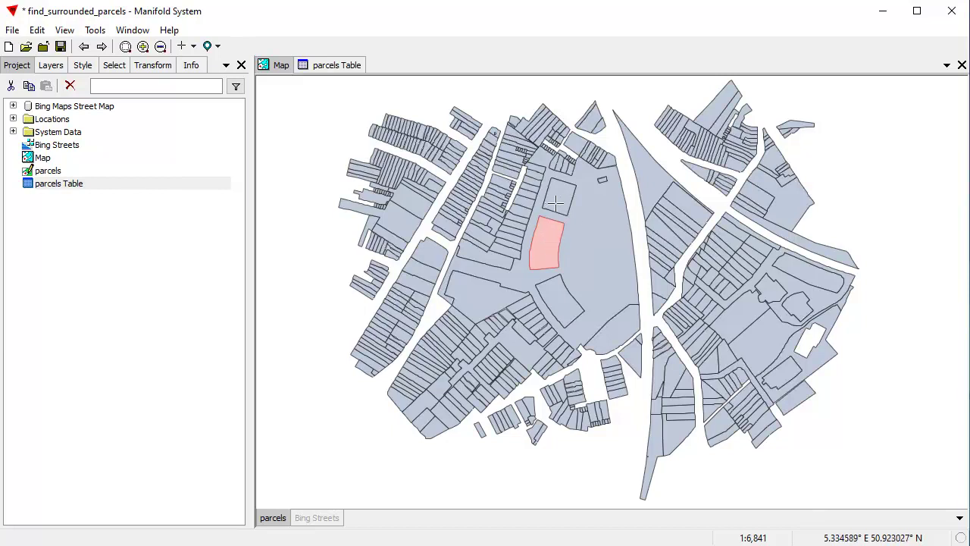
In the Select pane, choose TouchesCount instead of Geom as the field to search on.
{"action": "left_click", "coordinate": [89, 356]}
{"action": "left_click", "coordinate": [89, 356]}
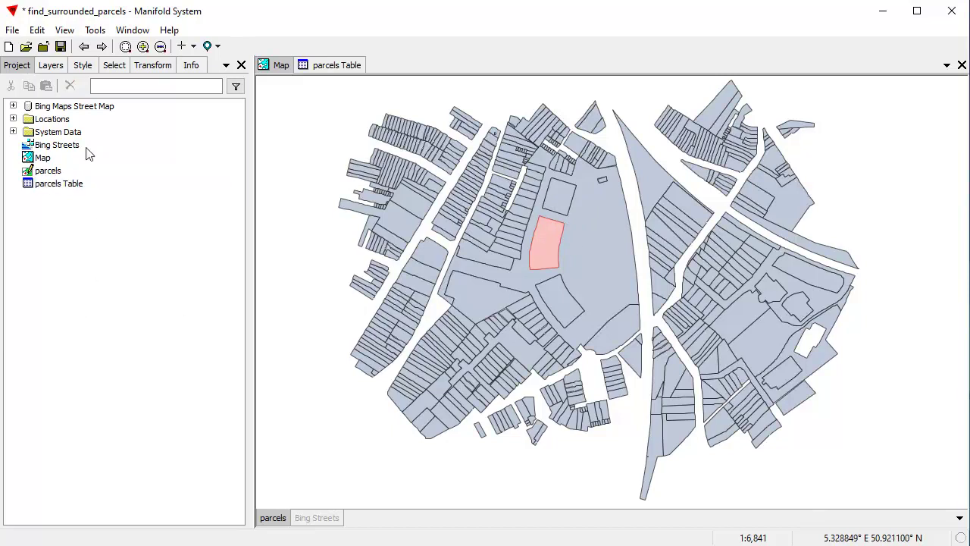
{"action": "left_click", "coordinate": [114, 65]}
{"action": "left_click", "coordinate": [235, 88]}
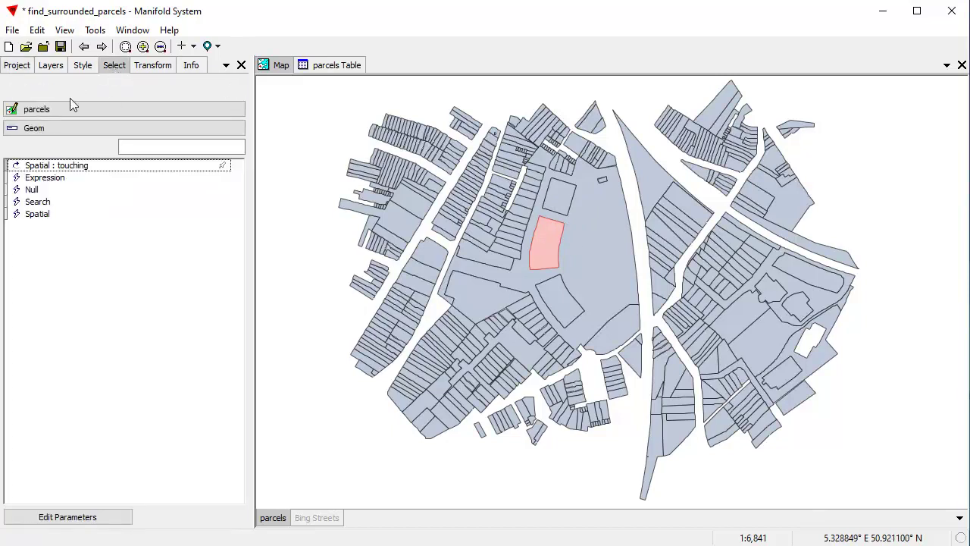
{"action": "left_click", "coordinate": [44, 128]}
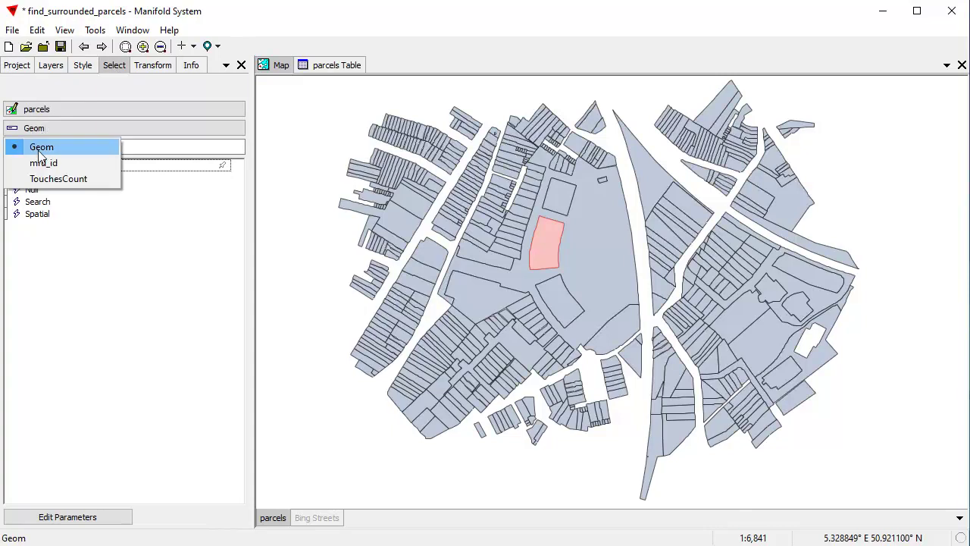
{"action": "left_click", "coordinate": [60, 180]}
Set the Search template value to 2, preview the matching parcels, and select them.
{"action": "double_click", "coordinate": [53, 202]}
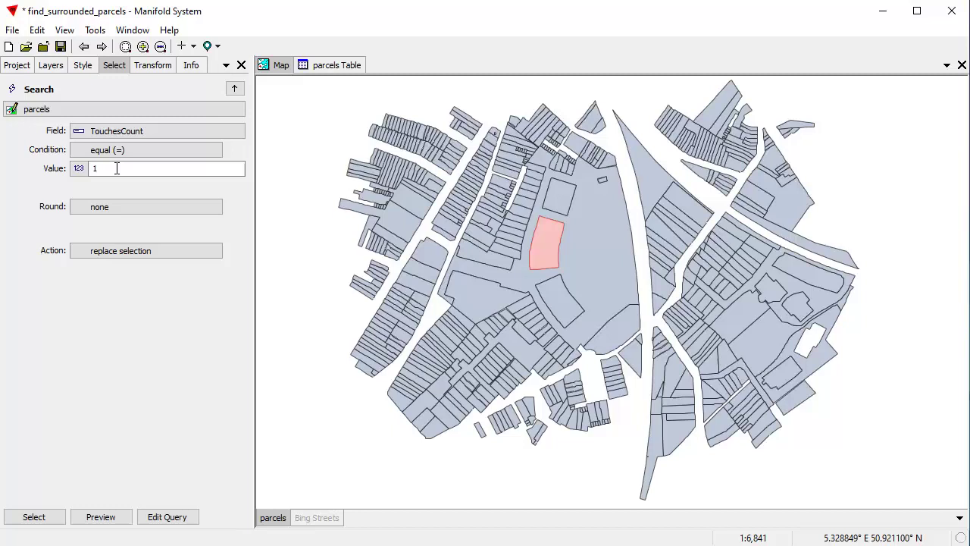
{"action": "left_click", "coordinate": [116, 168]}
{"action": "type", "text": "2"}
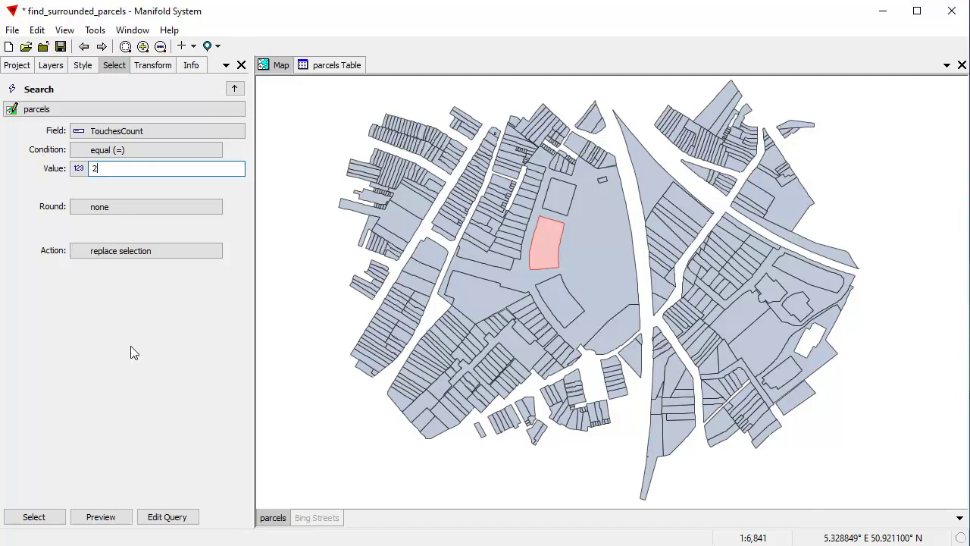
{"action": "left_click", "coordinate": [100, 518]}
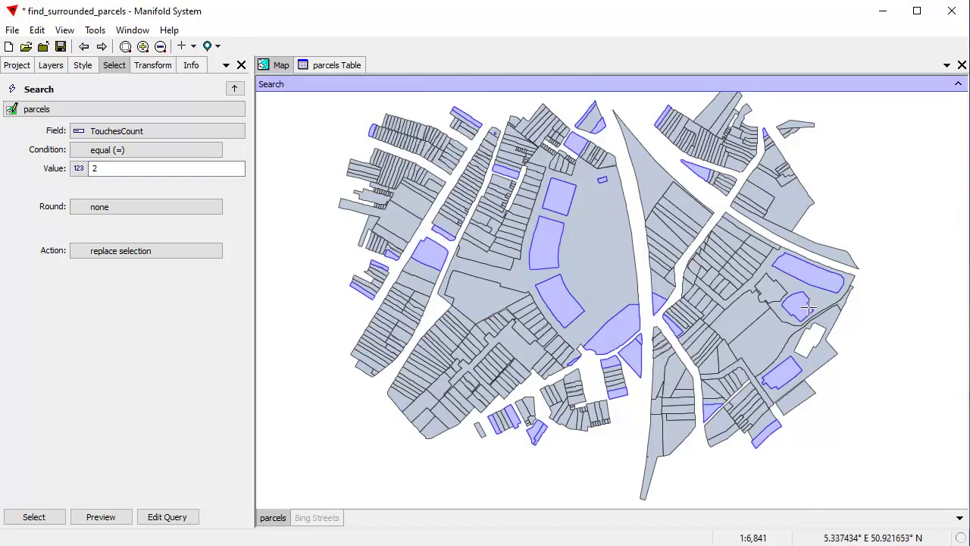
{"action": "left_click", "coordinate": [18, 520]}
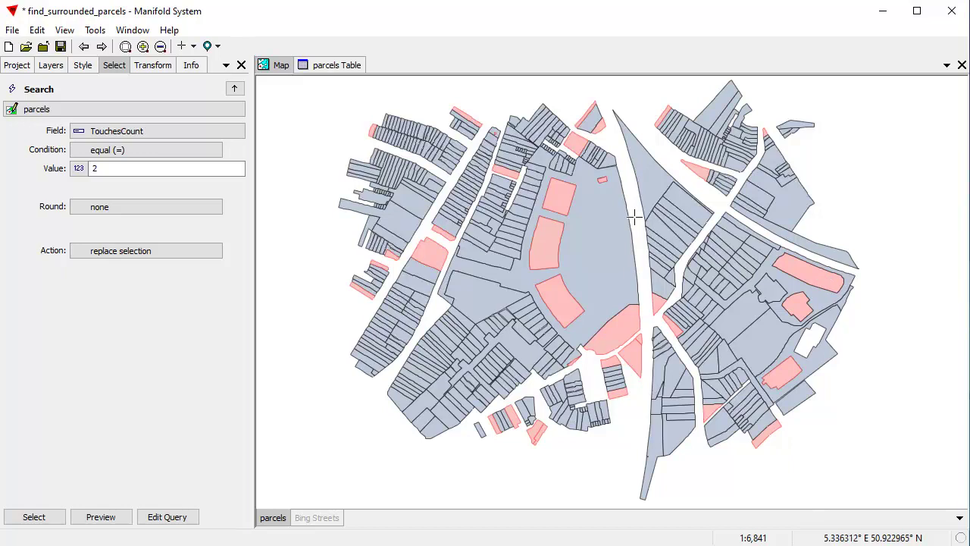
{"action": "scroll", "coordinate": [612, 252], "scroll_direction": "down", "scroll_amount": 1}
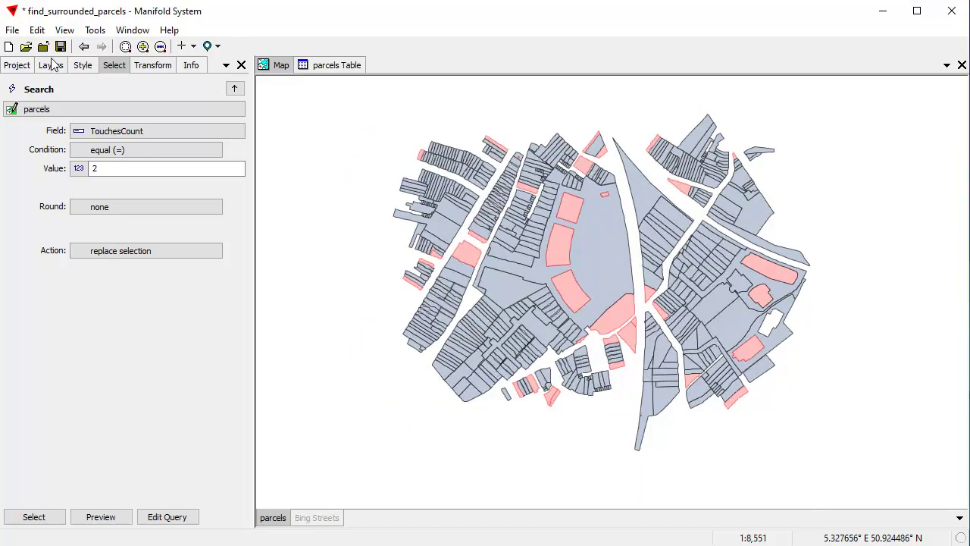
Create a new empty drawing named Outside, with its Outside Table, in the project.
{"action": "left_click", "coordinate": [17, 65]}
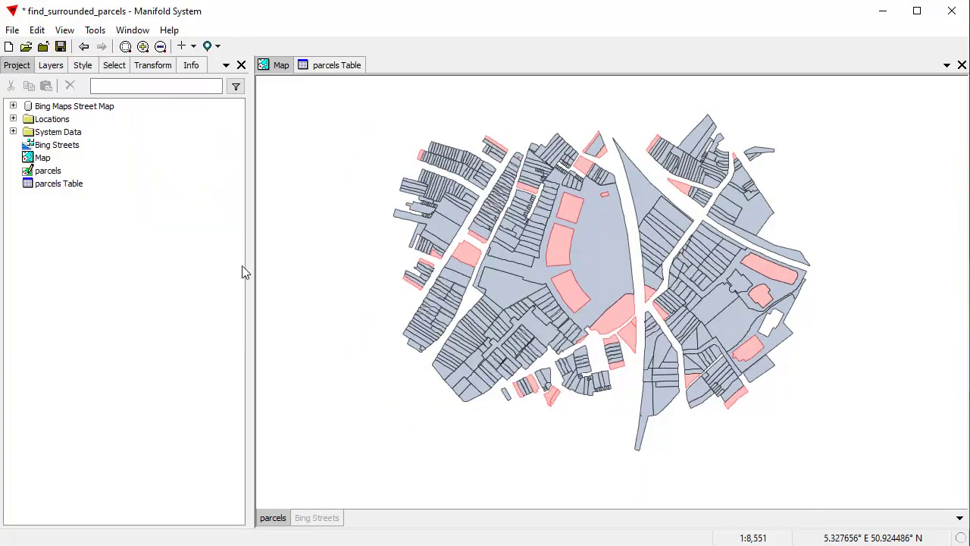
{"action": "right_click", "coordinate": [57, 245]}
{"action": "mouse_move", "coordinate": [99, 294]}
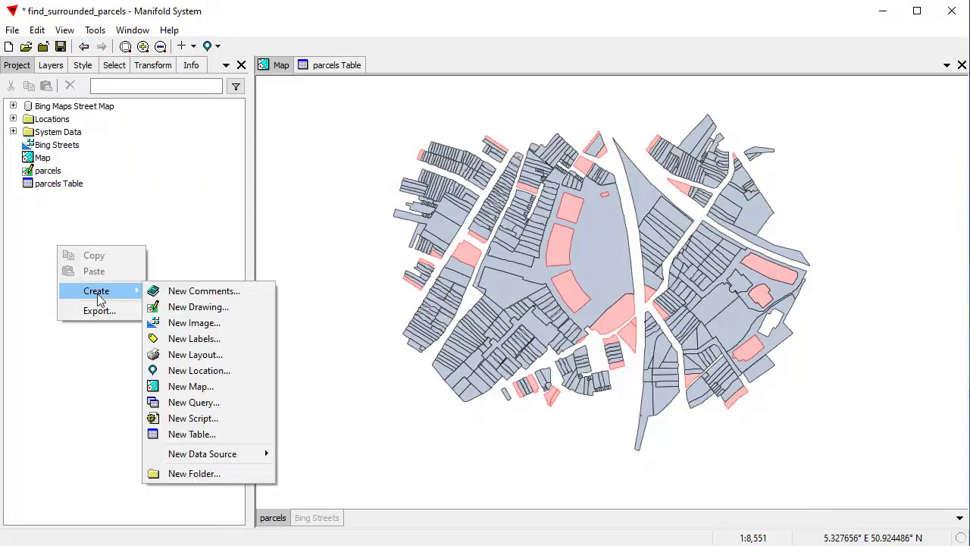
{"action": "left_click", "coordinate": [200, 306]}
{"action": "type", "text": "oU"}
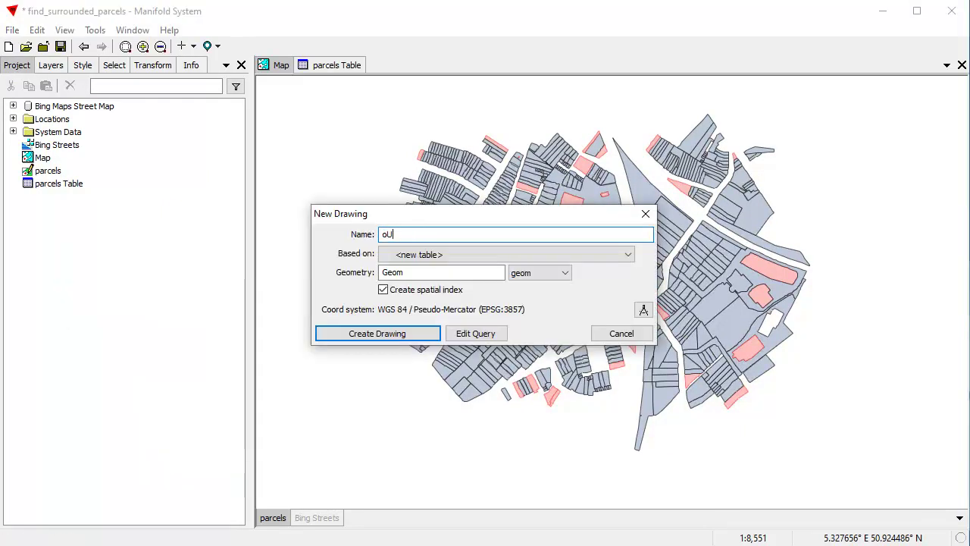
{"action": "type", "text": "tside"}
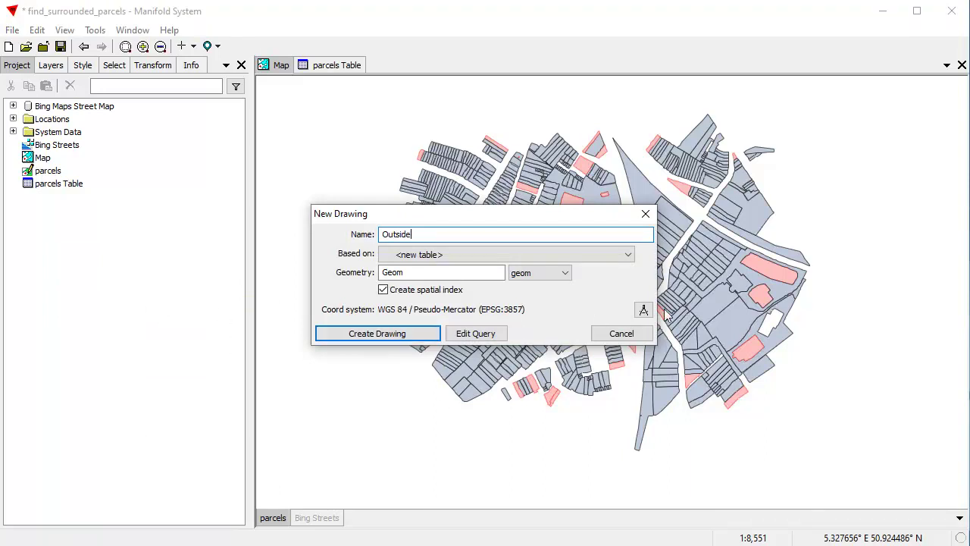
{"action": "left_click", "coordinate": [417, 334]}
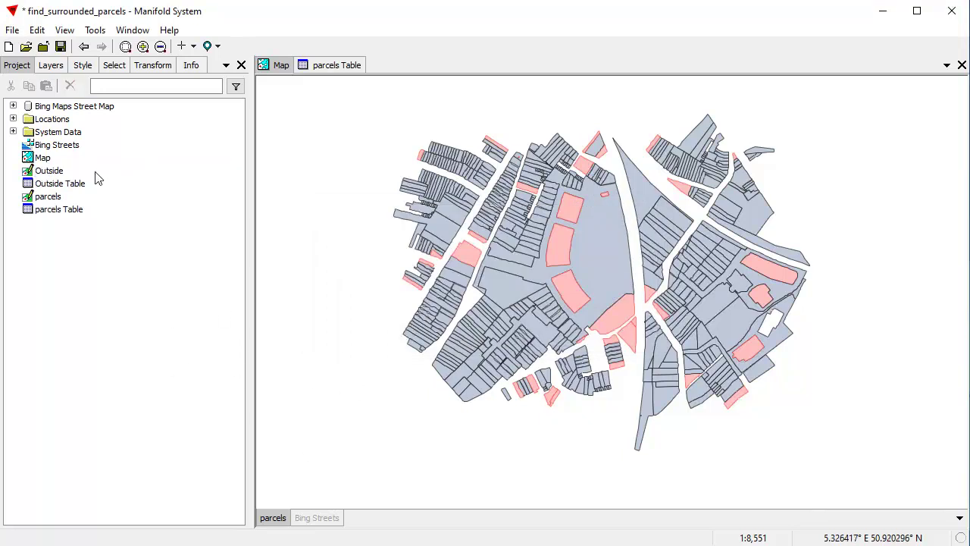
{"action": "left_click", "coordinate": [69, 173]}
Add the Outside drawing to the map as a layer and confirm in Info that it has 0 records.
{"action": "left_click_drag", "start_coordinate": [319, 159], "coordinate": [321, 160]}
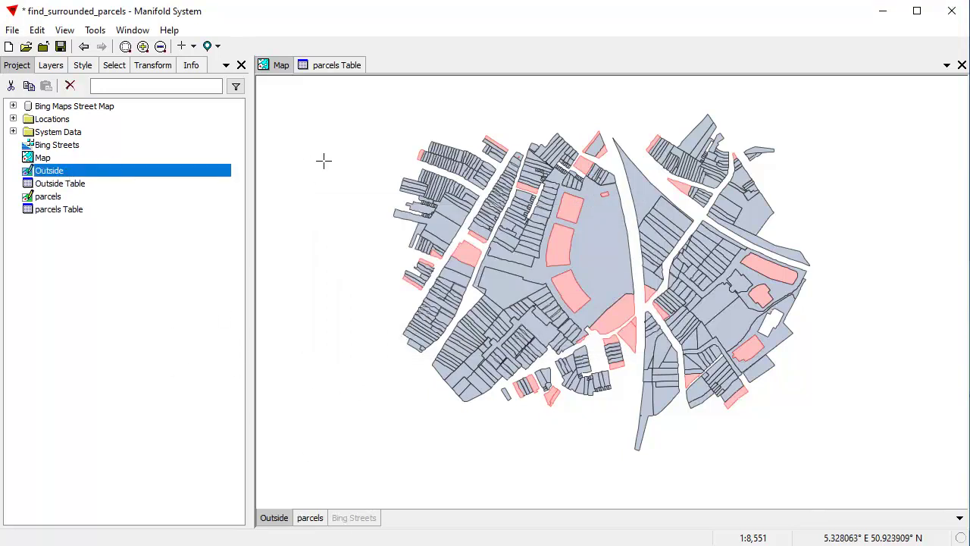
{"action": "left_click", "coordinate": [192, 67]}
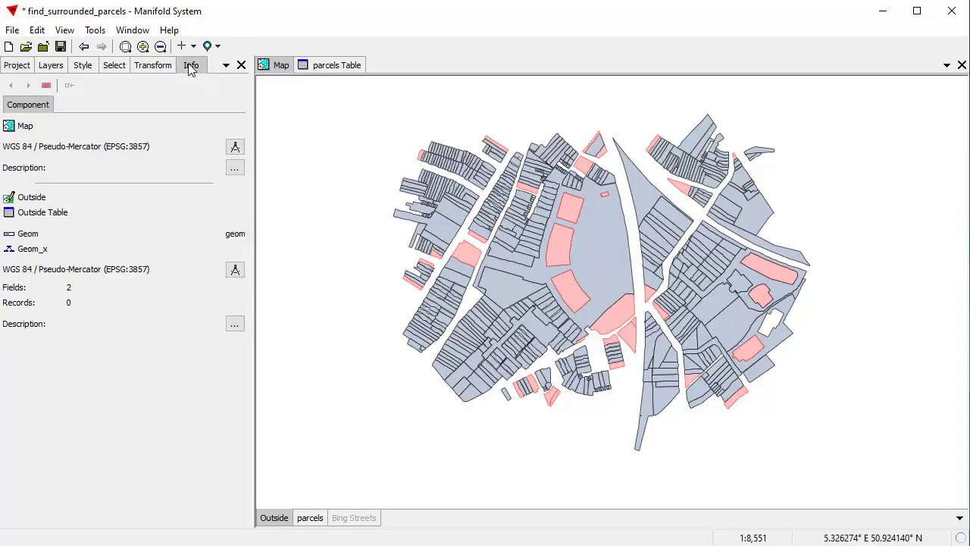
{"action": "left_click", "coordinate": [310, 518]}
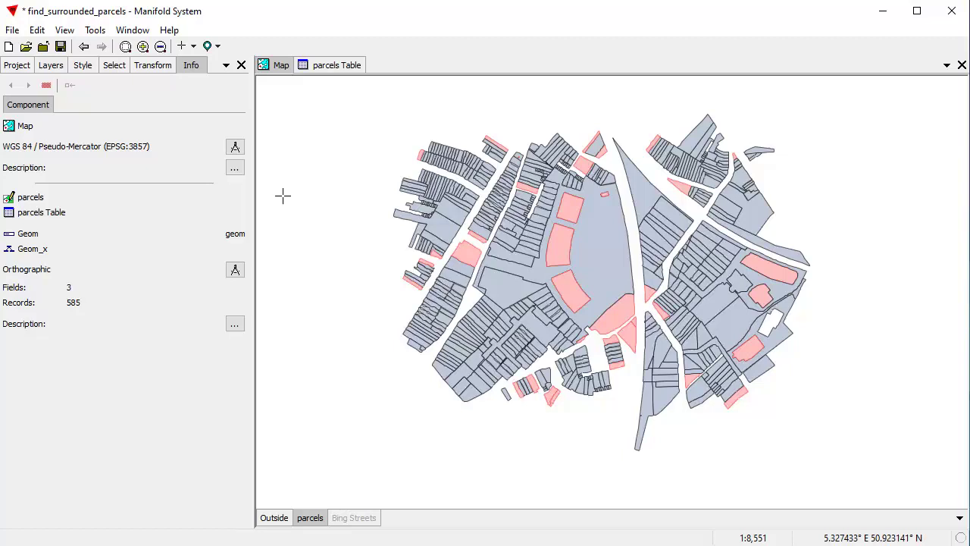
{"action": "left_click", "coordinate": [279, 518]}
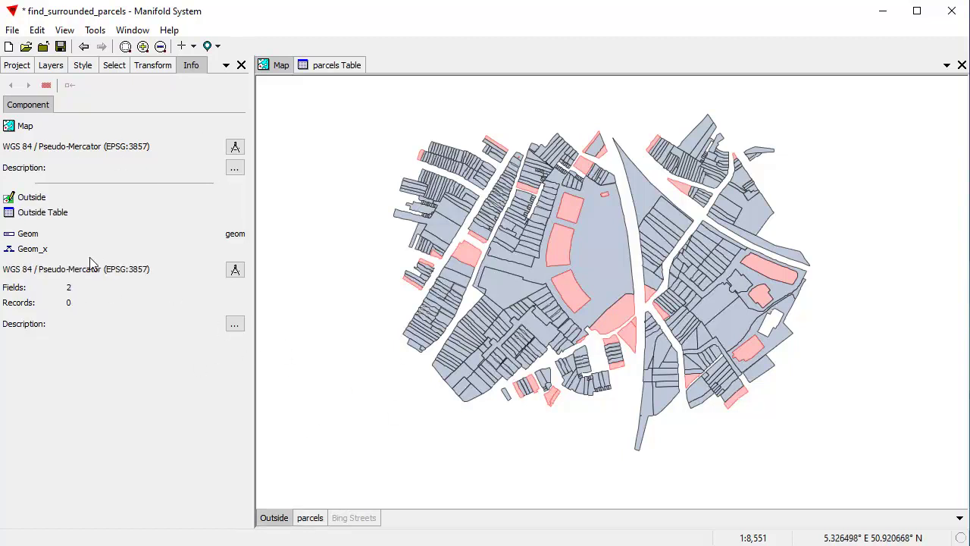
{"action": "left_click", "coordinate": [314, 522]}
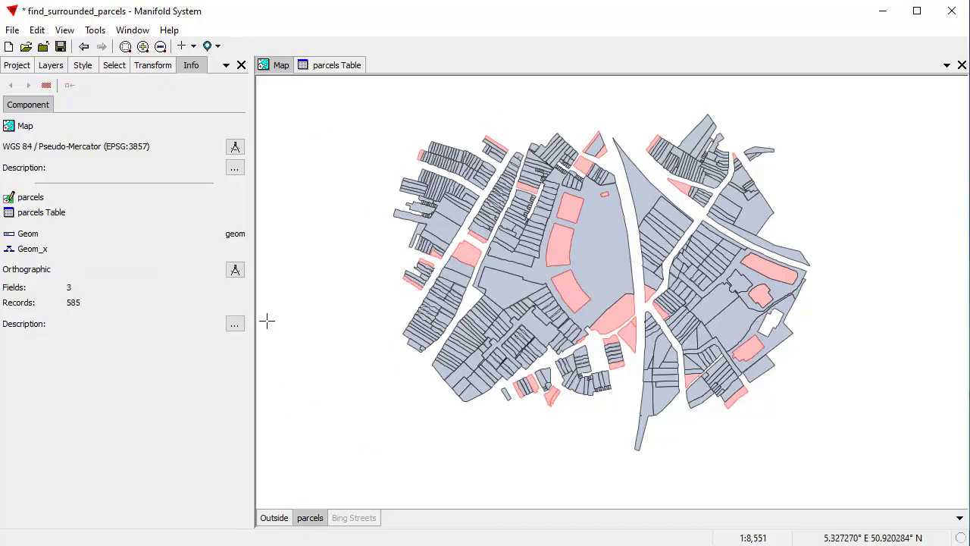
{"action": "left_click", "coordinate": [16, 66]}
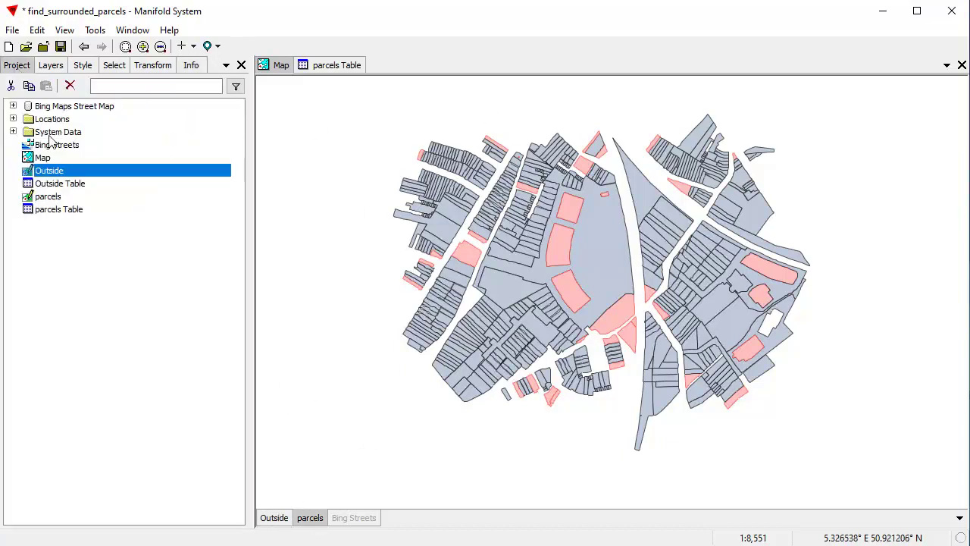
Draw a rectangular area on the Outside layer enclosing the whole parcel cluster.
{"action": "left_click", "coordinate": [279, 521]}
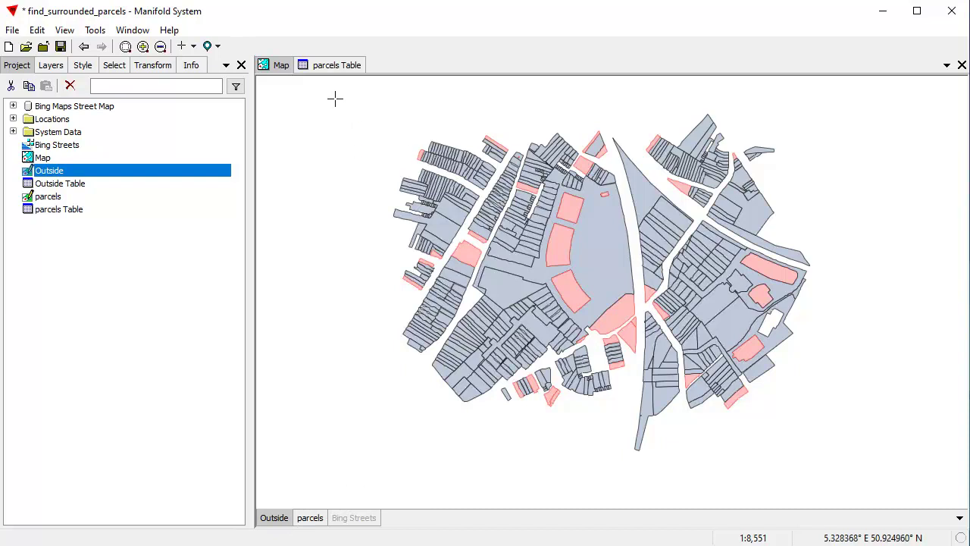
{"action": "left_click", "coordinate": [194, 46]}
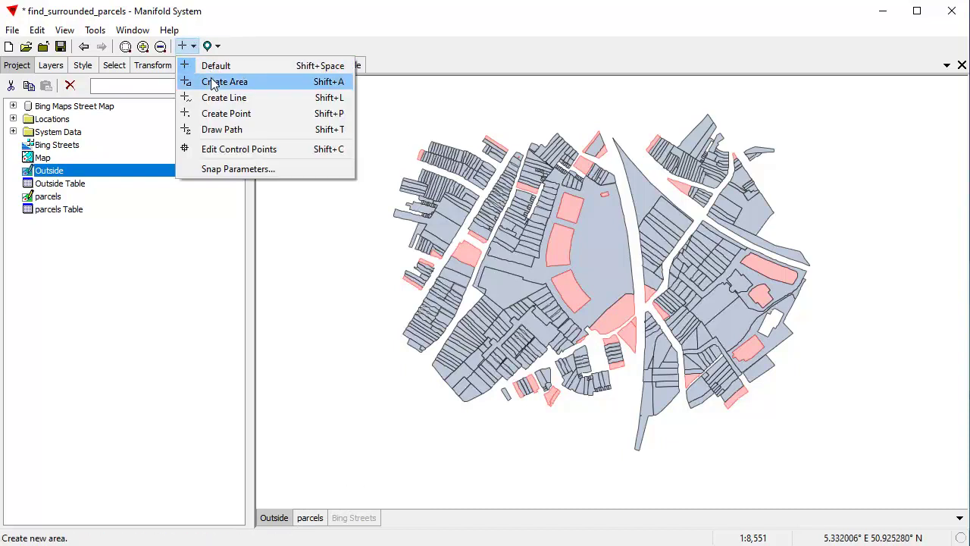
{"action": "left_click", "coordinate": [222, 81]}
{"action": "left_click", "coordinate": [295, 99]}
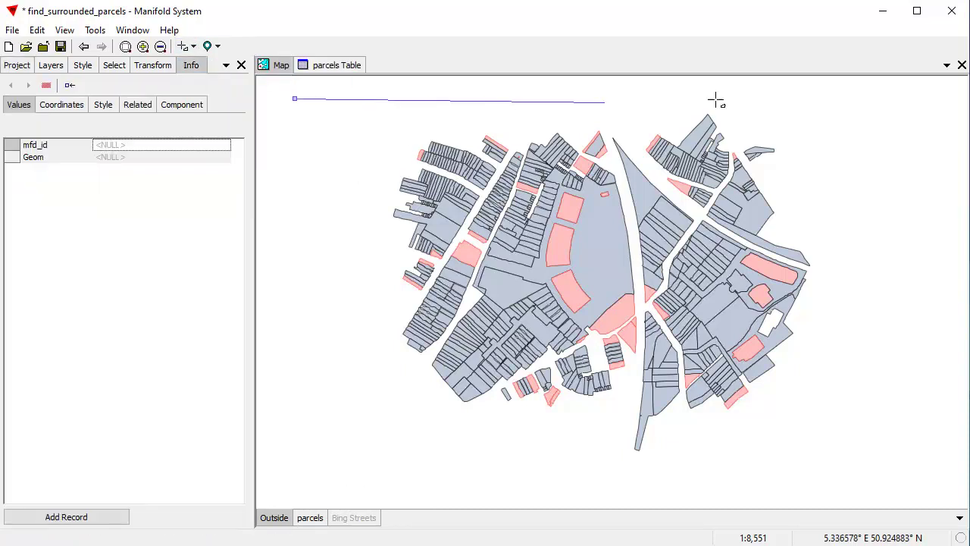
{"action": "left_click", "coordinate": [924, 90]}
{"action": "left_click", "coordinate": [931, 494]}
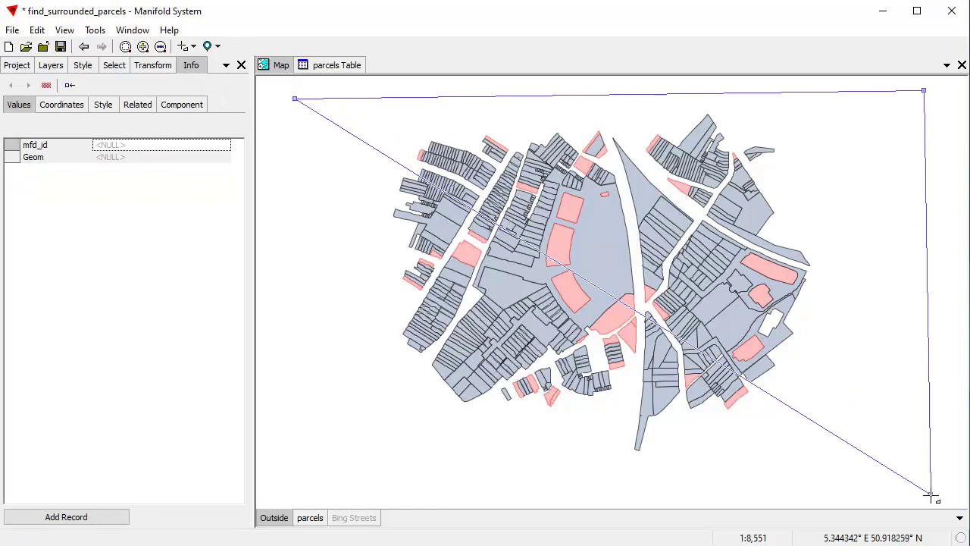
{"action": "left_click", "coordinate": [298, 484]}
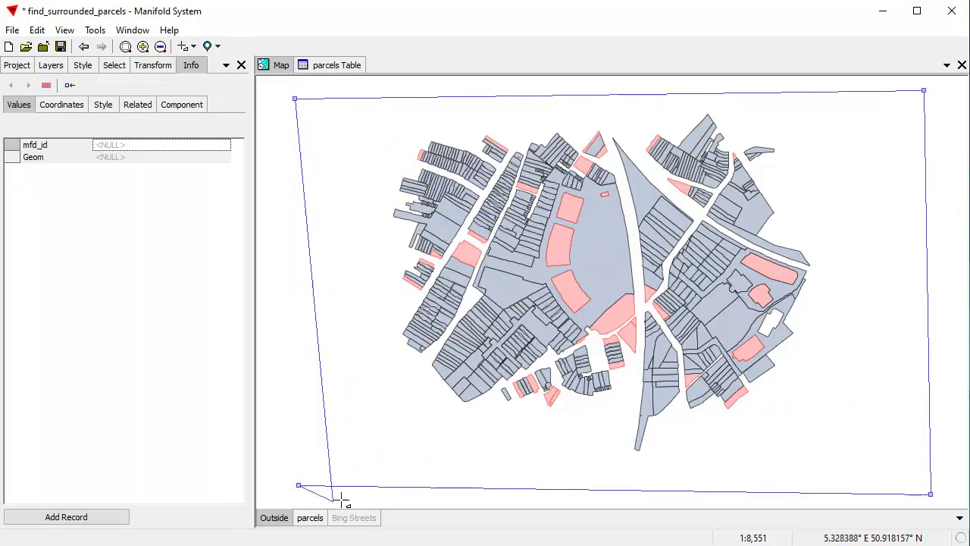
Clip the rectangle with parcels, keeping only the area outside them (Keep inner part unchecked).
{"action": "right_click", "coordinate": [294, 248]}
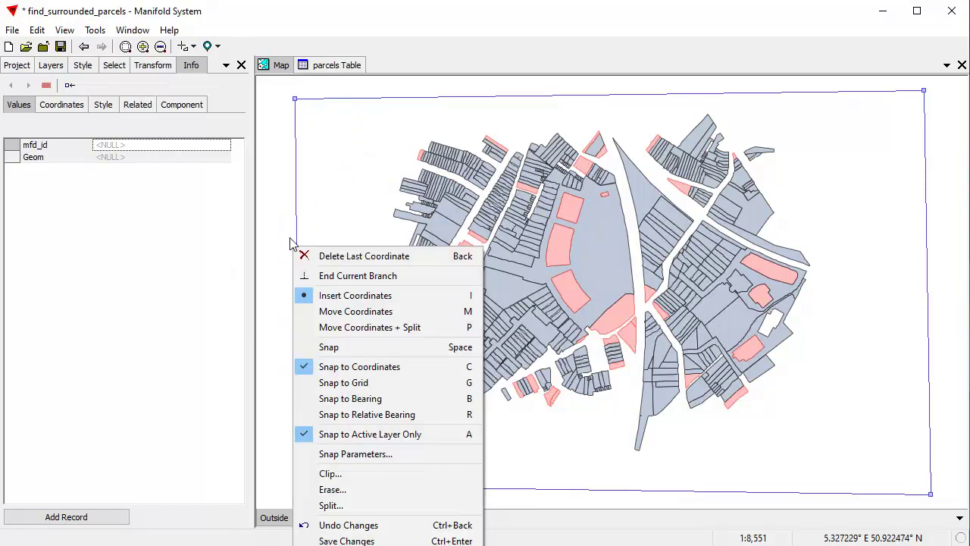
{"action": "left_click", "coordinate": [342, 474]}
{"action": "left_click_drag", "start_coordinate": [492, 244], "coordinate": [808, 295]}
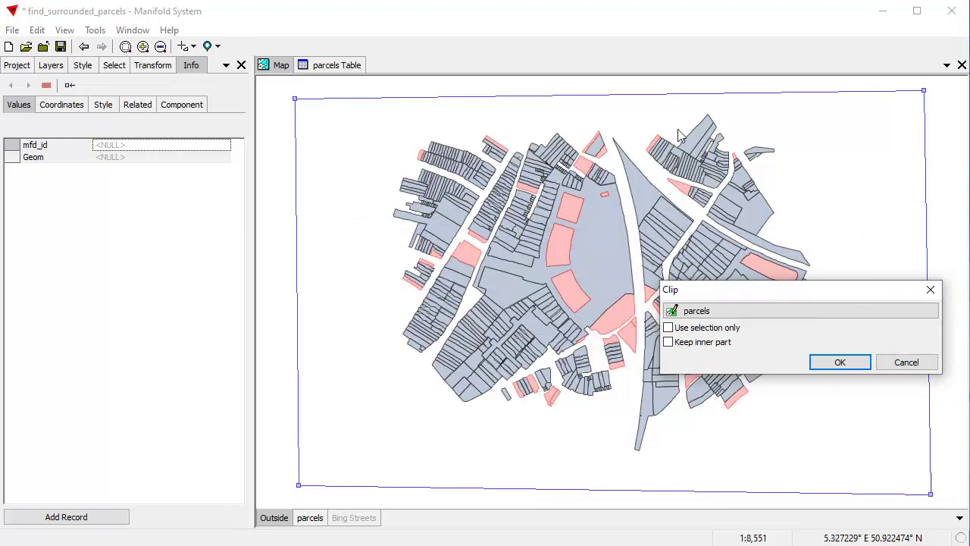
{"action": "left_click", "coordinate": [839, 362]}
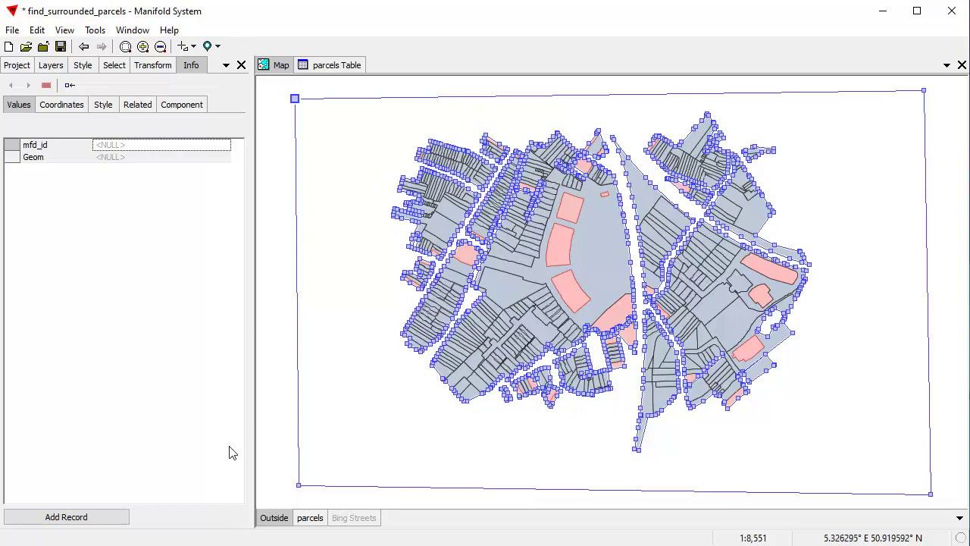
Finish editing and fill the Outside area with light antique white.
{"action": "left_click", "coordinate": [67, 516]}
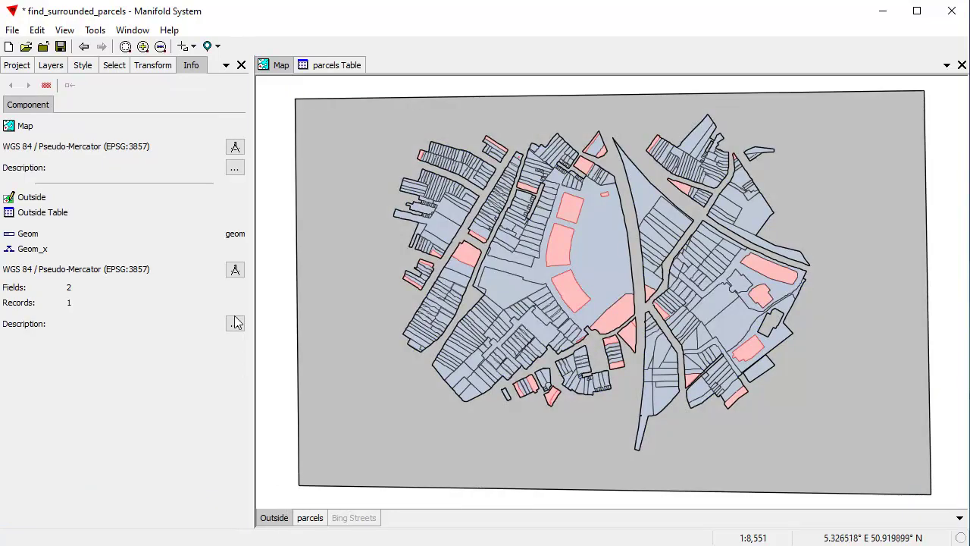
{"action": "left_click", "coordinate": [81, 67]}
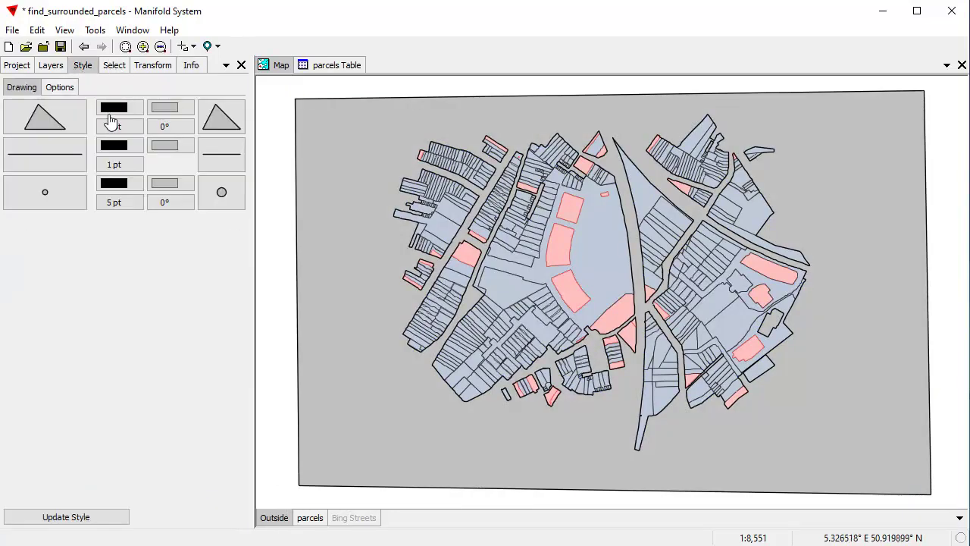
{"action": "left_click", "coordinate": [174, 111]}
{"action": "left_click", "coordinate": [186, 385]}
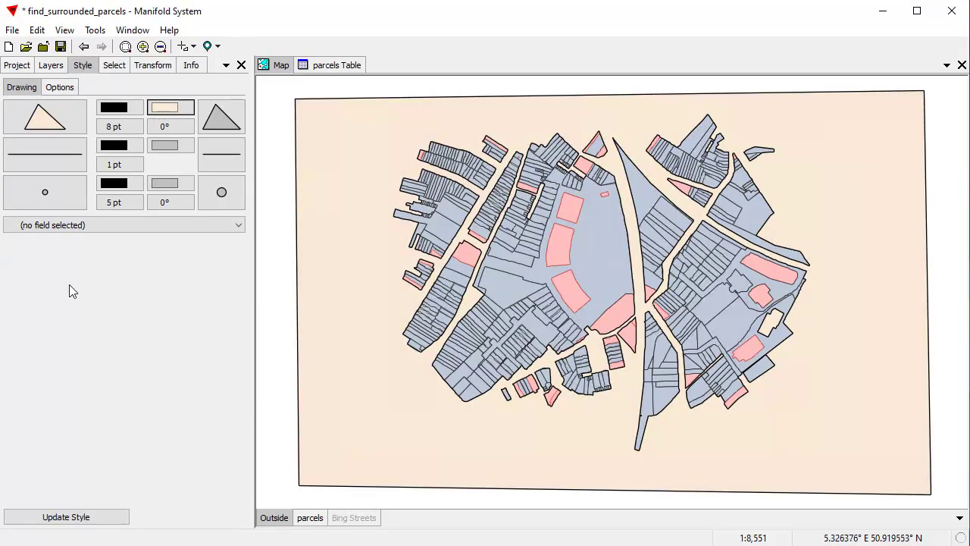
Toggle the parcels and Outside layers to check the result, then make parcels the active layer.
{"action": "left_click", "coordinate": [310, 517], "text": "shift"}
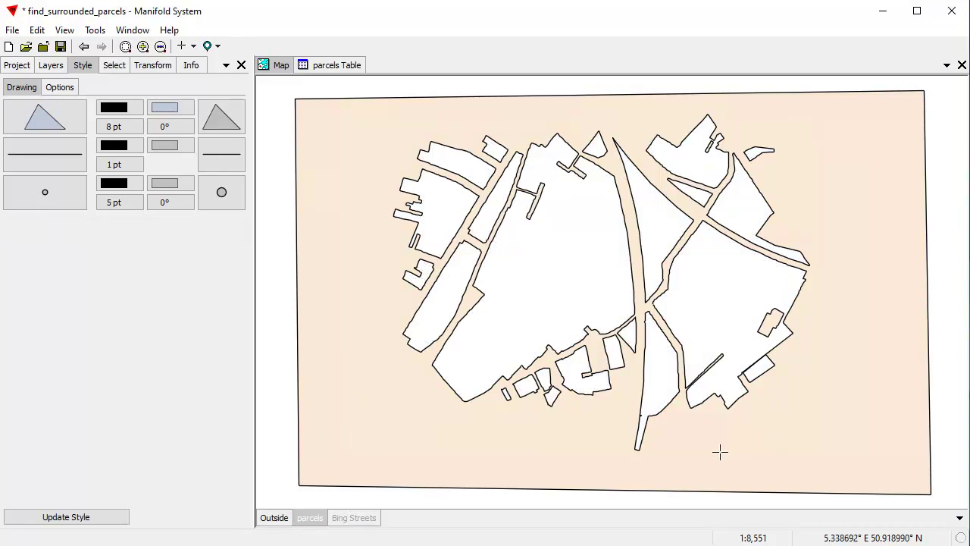
{"action": "left_click", "coordinate": [275, 518], "text": "shift"}
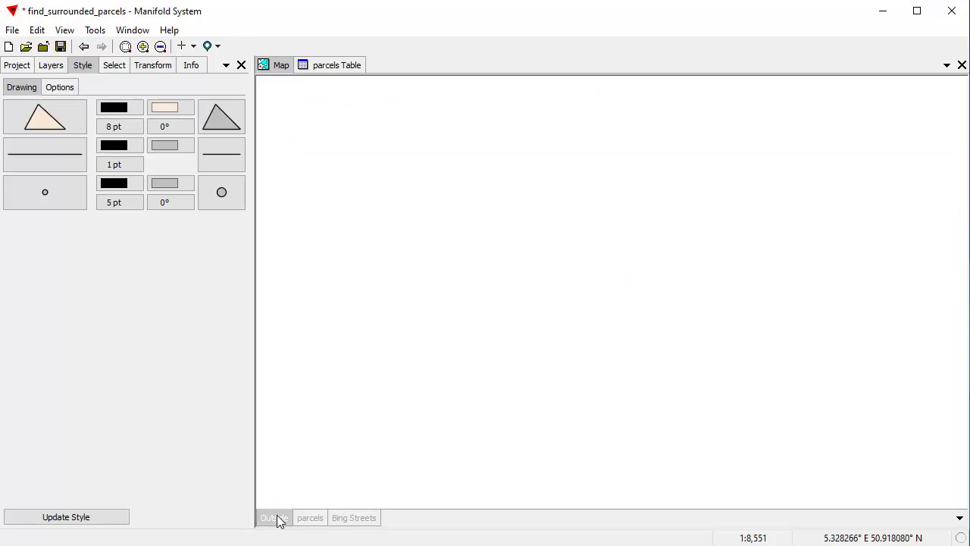
{"action": "left_click", "coordinate": [309, 518], "text": "shift"}
{"action": "left_click", "coordinate": [280, 518], "text": "shift"}
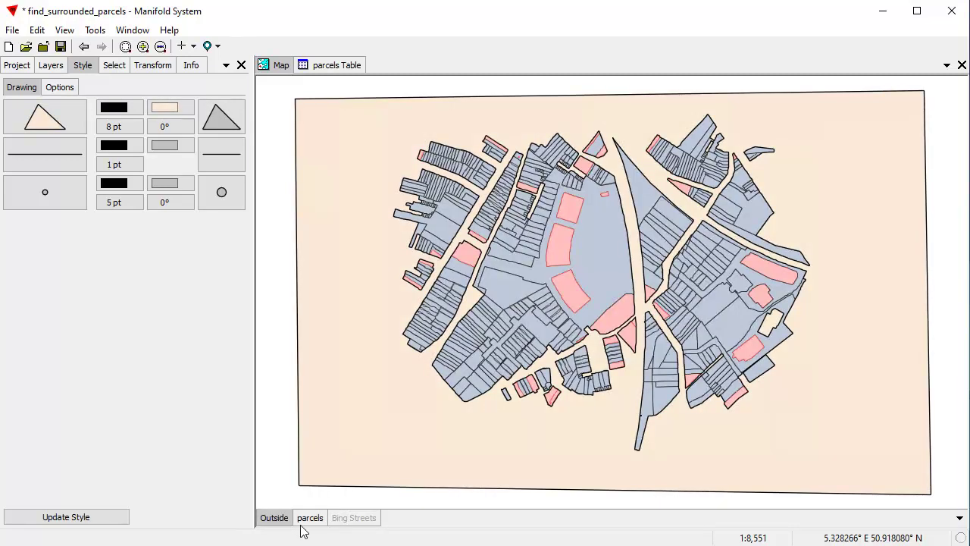
{"action": "left_click", "coordinate": [311, 518]}
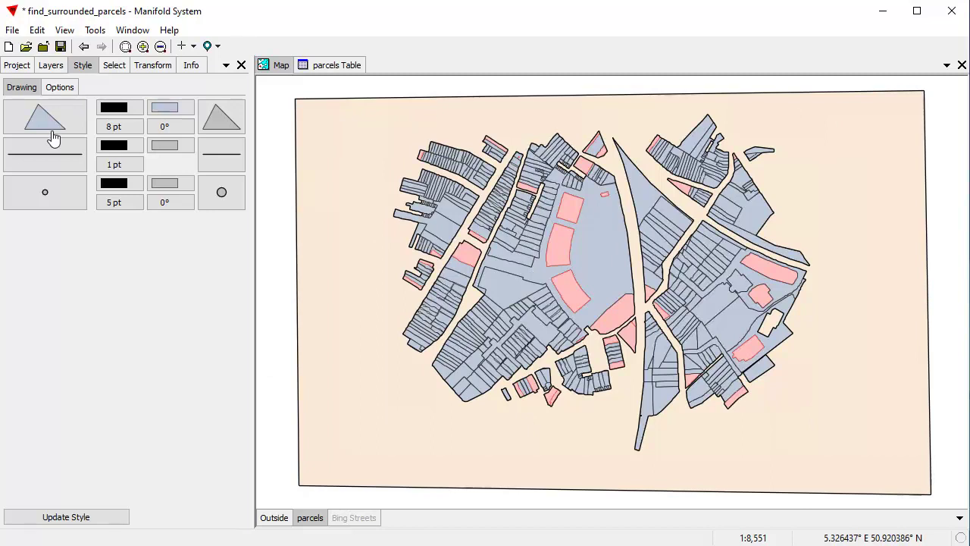
Build a Spatial query on the parcels' Geom field that finds parcels touching the Outside overlay.
{"action": "left_click", "coordinate": [112, 67]}
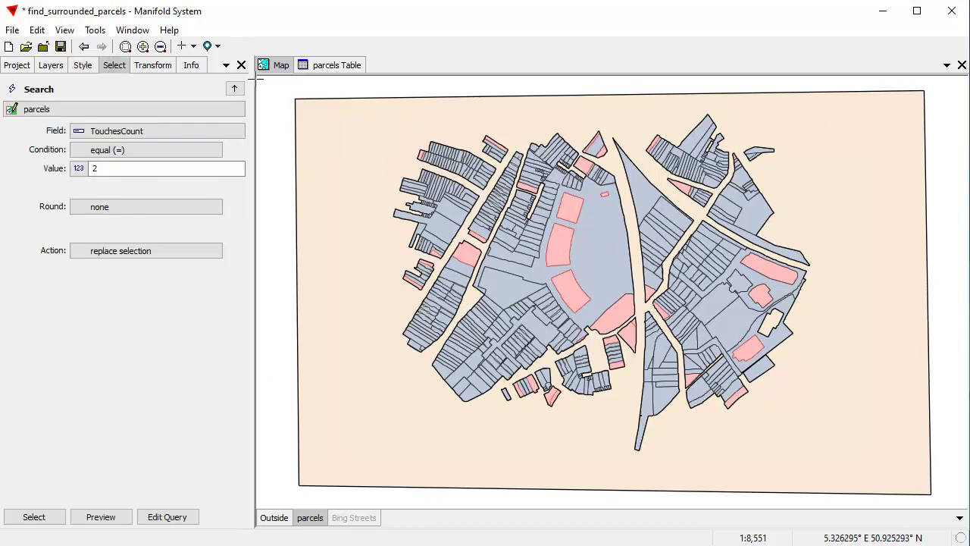
{"action": "left_click", "coordinate": [234, 88]}
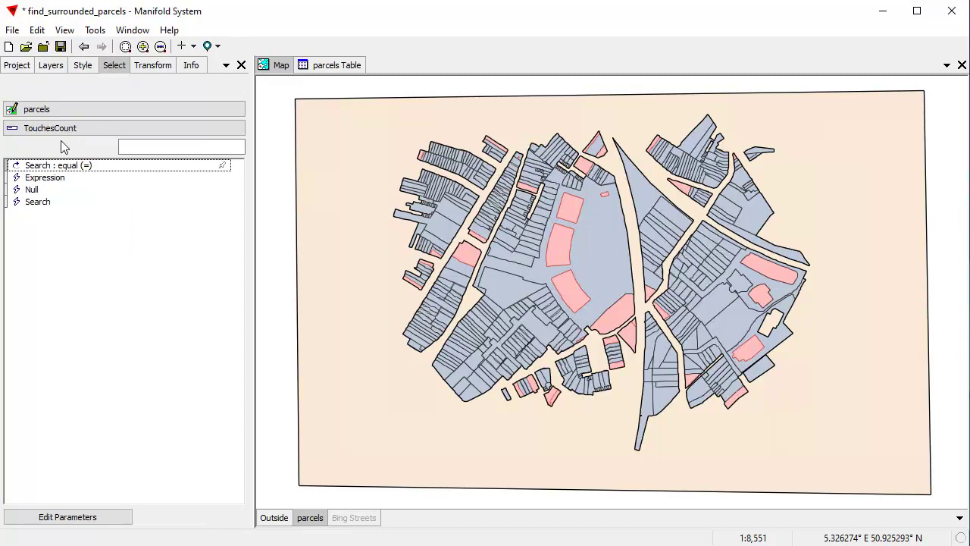
{"action": "left_click", "coordinate": [65, 129]}
{"action": "left_click", "coordinate": [48, 146]}
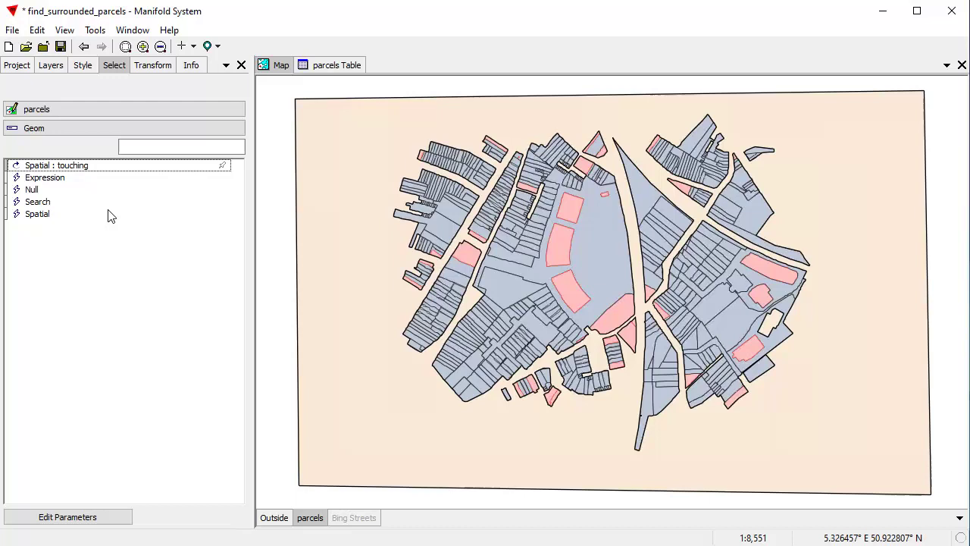
{"action": "double_click", "coordinate": [49, 215]}
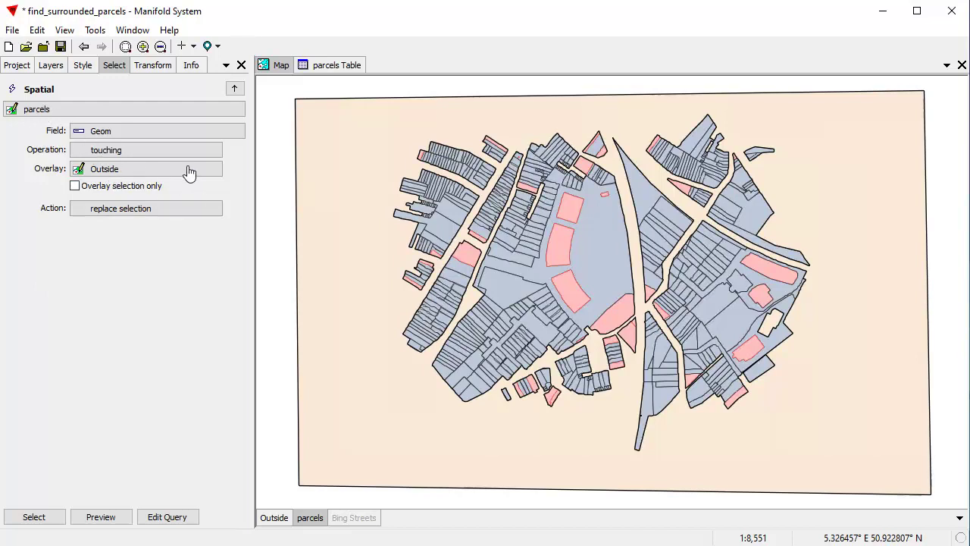
Preview the touching parcels, then subtract them from the current selection.
{"action": "left_click", "coordinate": [97, 520]}
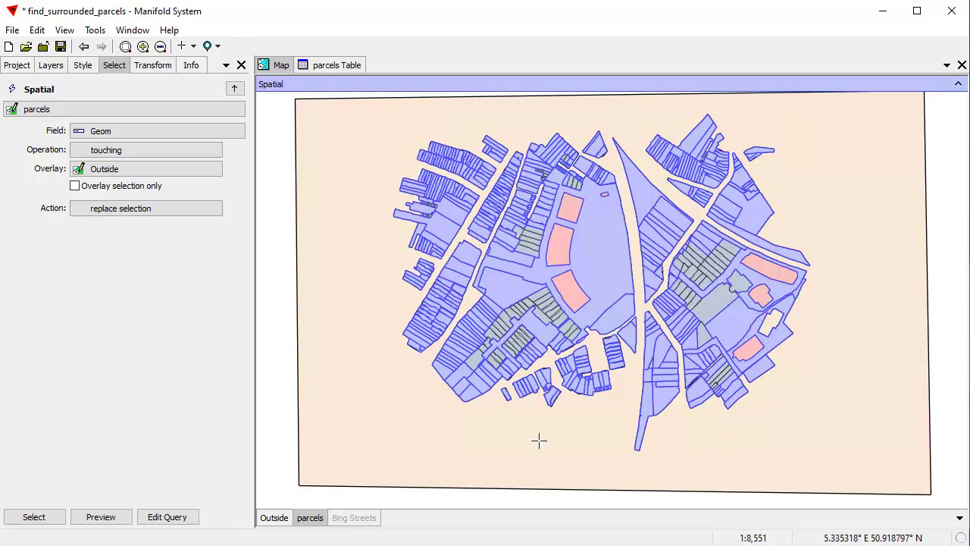
{"action": "left_click", "coordinate": [80, 208]}
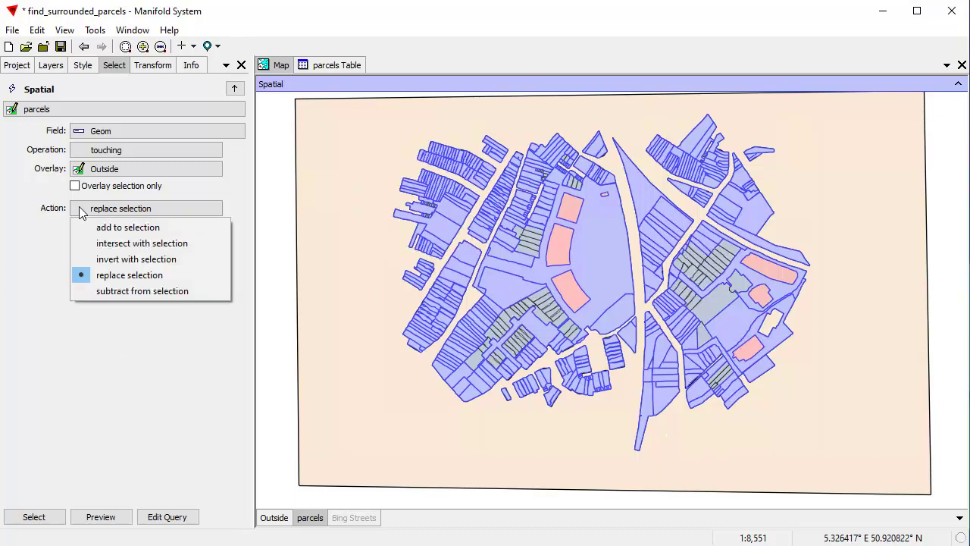
{"action": "left_click", "coordinate": [146, 291]}
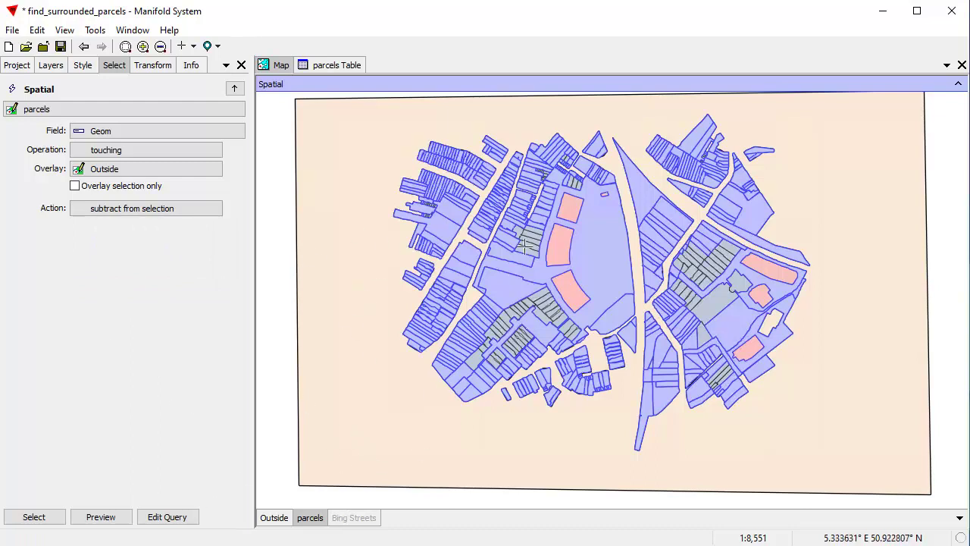
{"action": "left_click", "coordinate": [45, 521]}
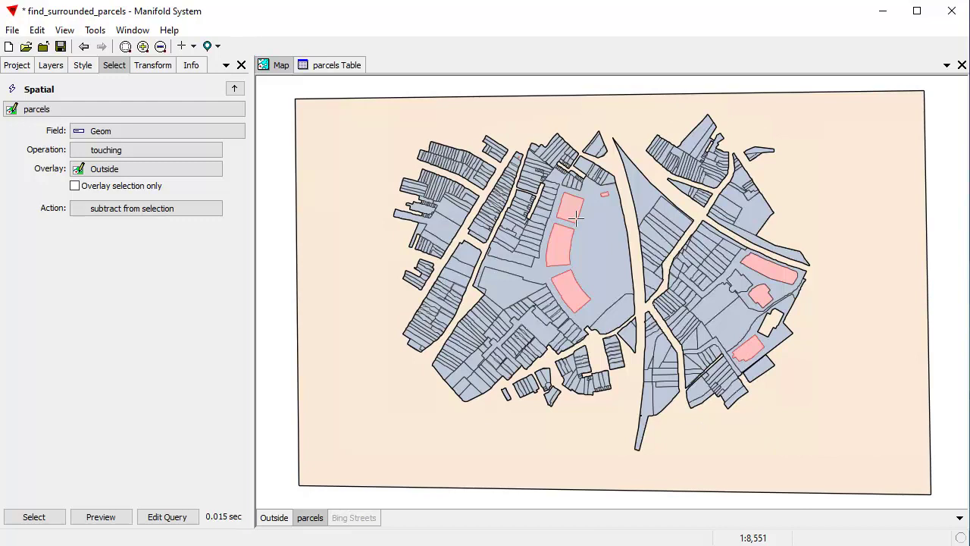
Zoom in to check the enclosed parcels left selected, then return to the full map extent.
{"action": "scroll", "coordinate": [529, 192], "scroll_direction": "up", "scroll_amount": 5}
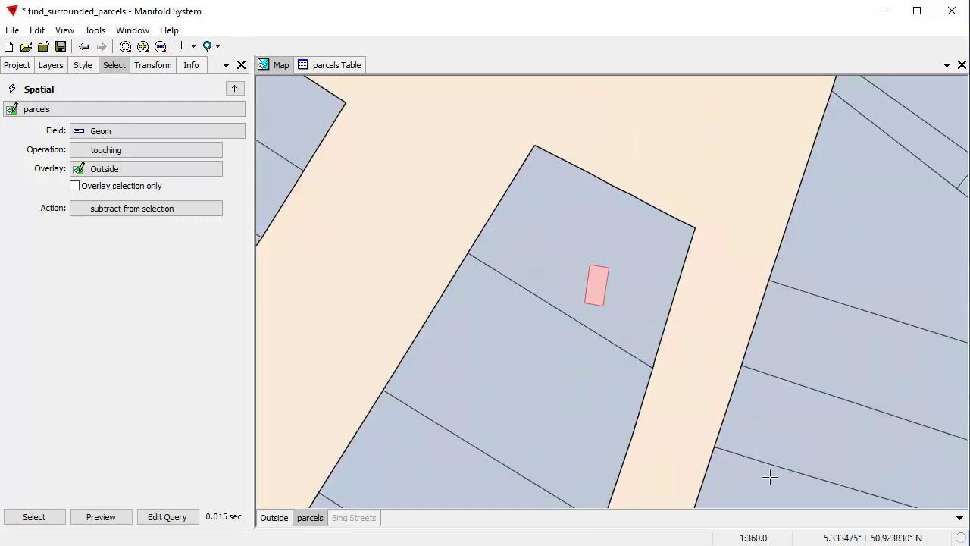
{"action": "left_click", "coordinate": [85, 47]}
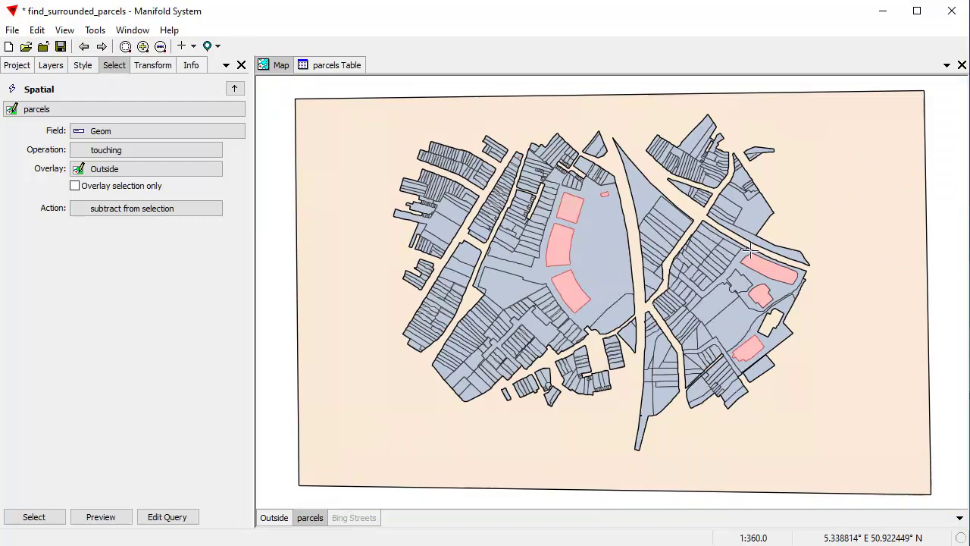
{"action": "key", "text": "ctrl+1"}
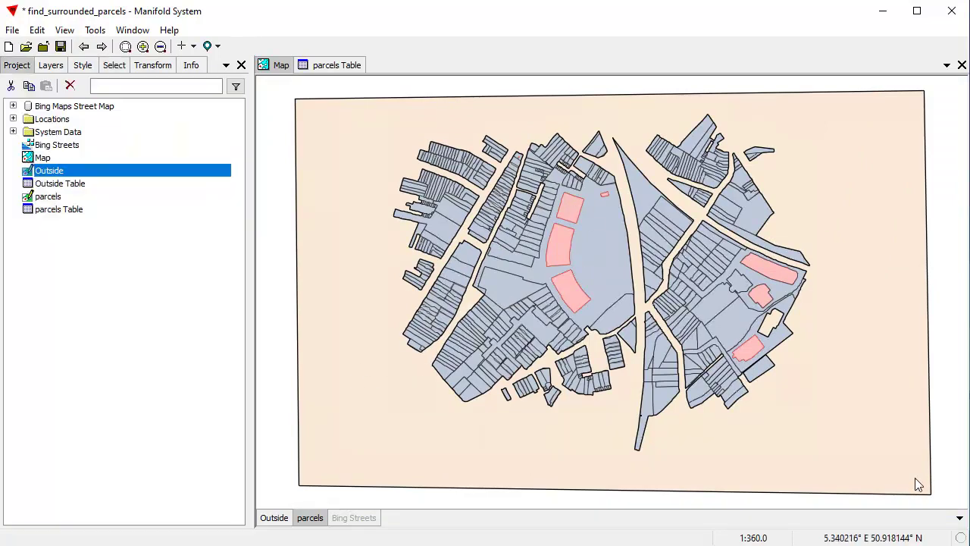